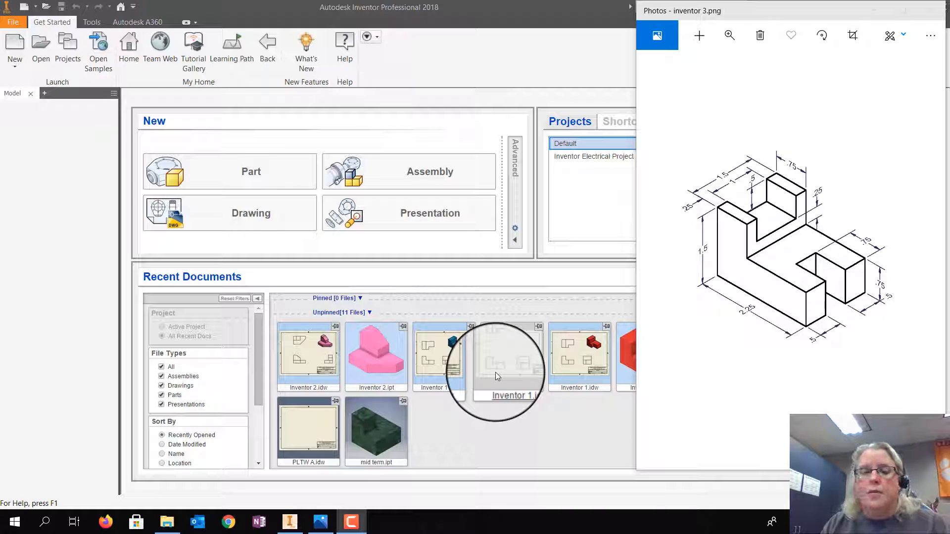
# Create a new part from the Standard.ipt template and list its origin planes with the model in the home view
pyautogui.click(14, 41)
pyautogui.click(508, 190)
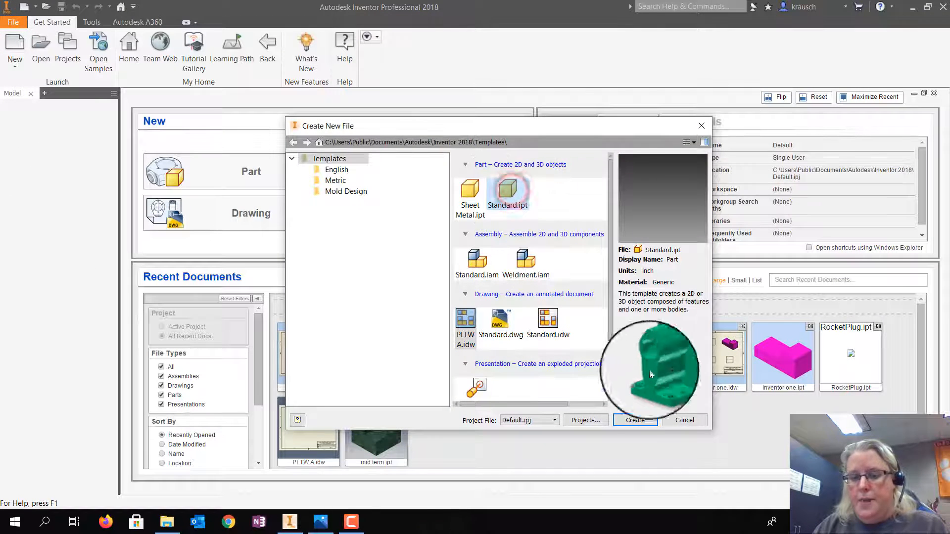
pyautogui.click(636, 420)
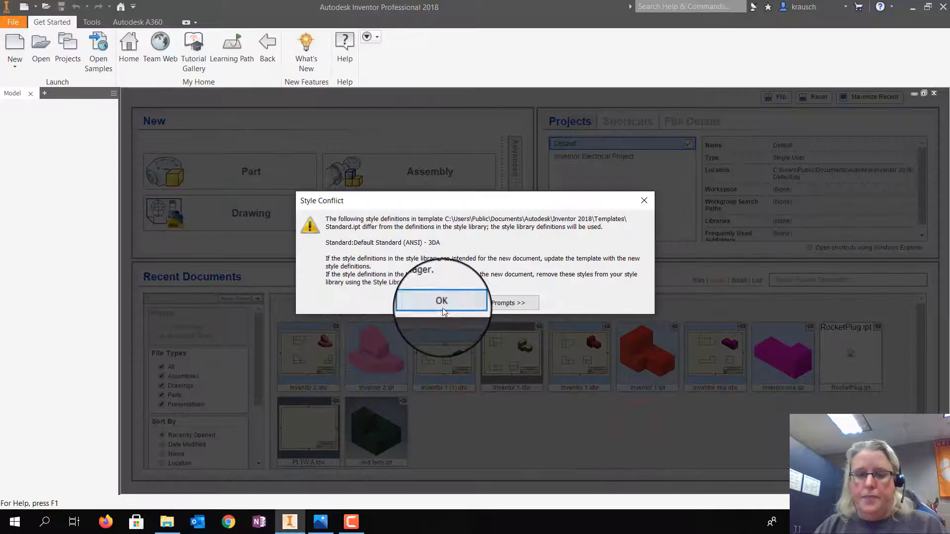
pyautogui.click(442, 302)
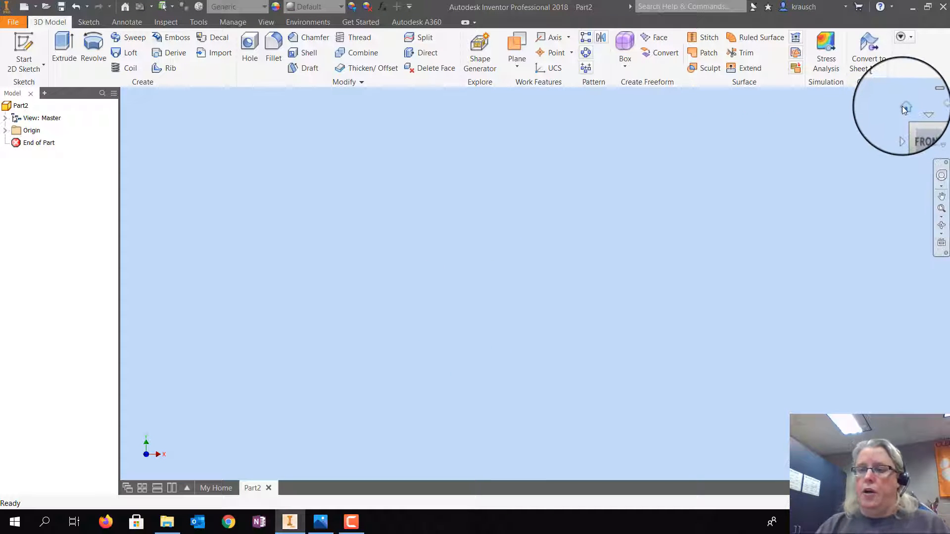
pyautogui.click(901, 106)
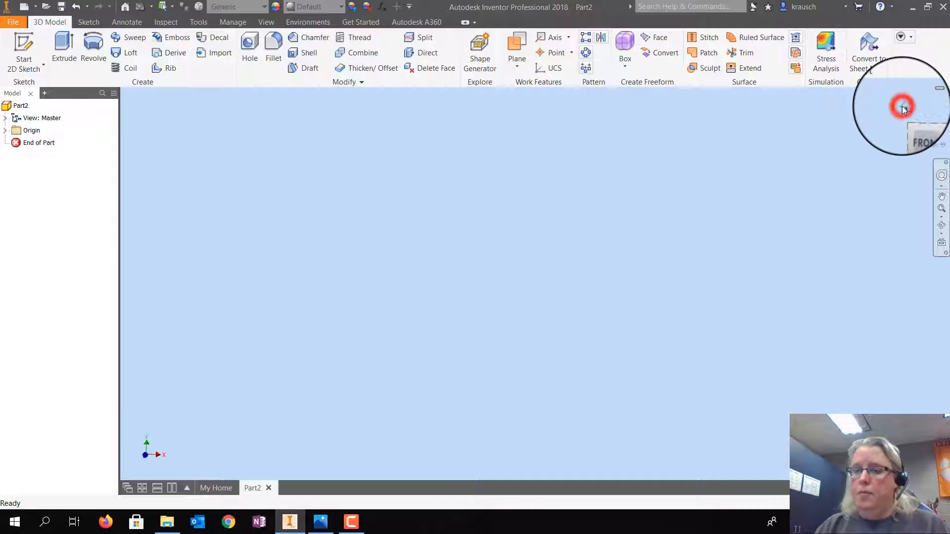
pyautogui.click(6, 131)
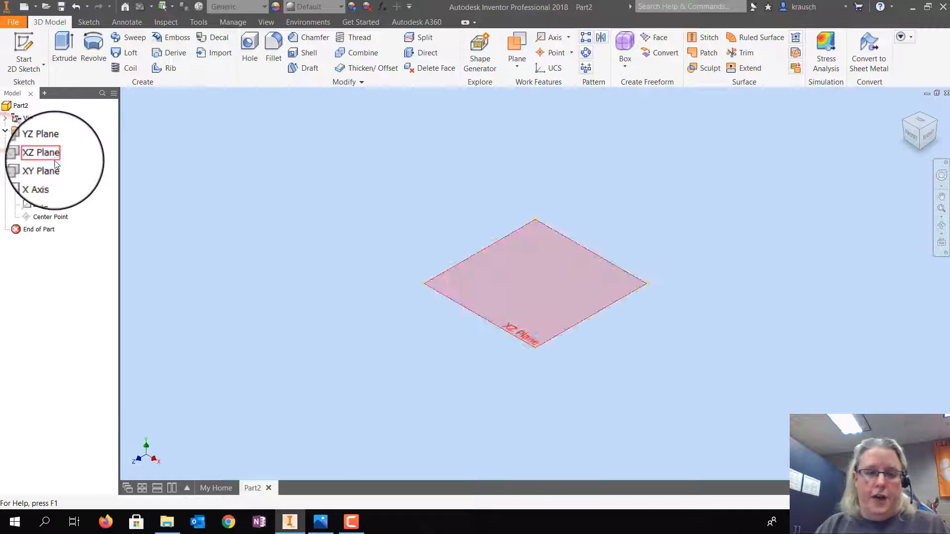
# Switch to Photos and examine the shape and dimensions of the isometric drawing in inventor 3.png
pyautogui.click(321, 522)
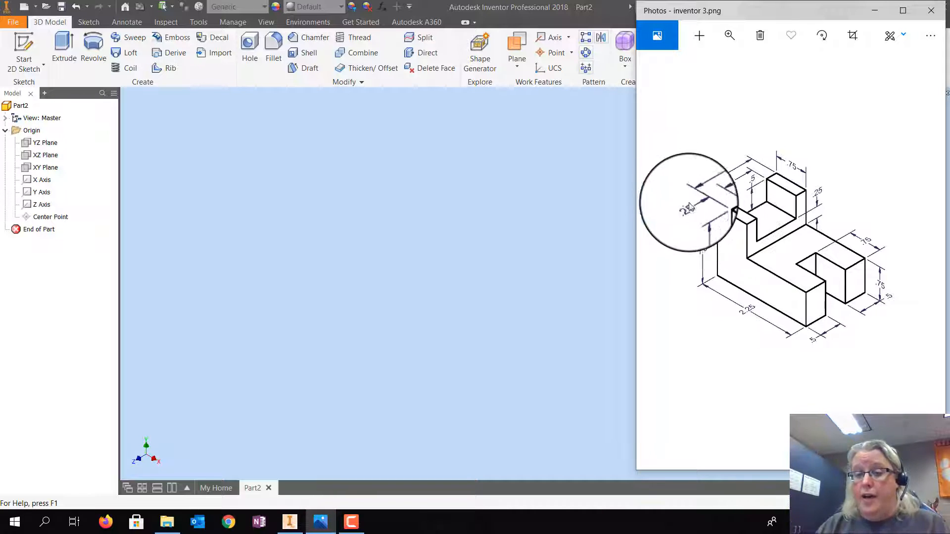
pyautogui.click(721, 204)
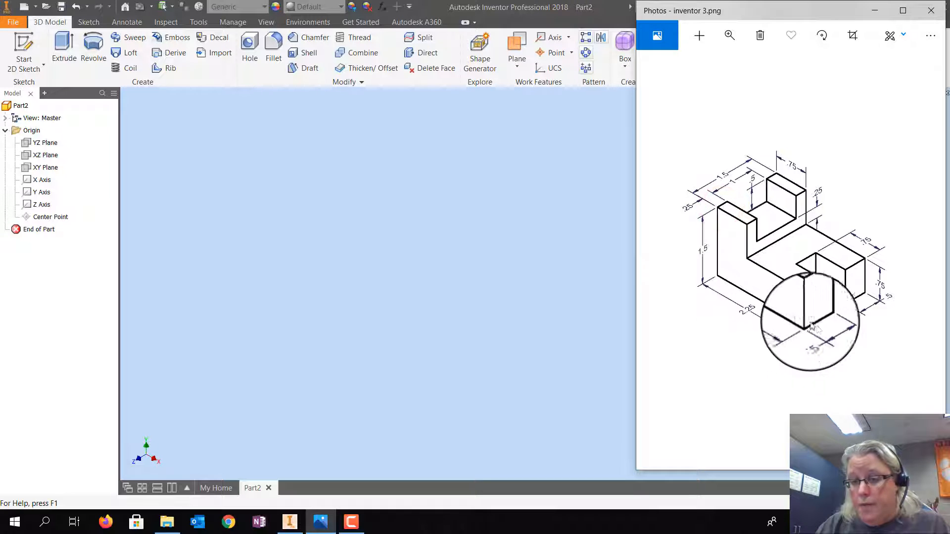
pyautogui.click(789, 258)
pyautogui.click(847, 266)
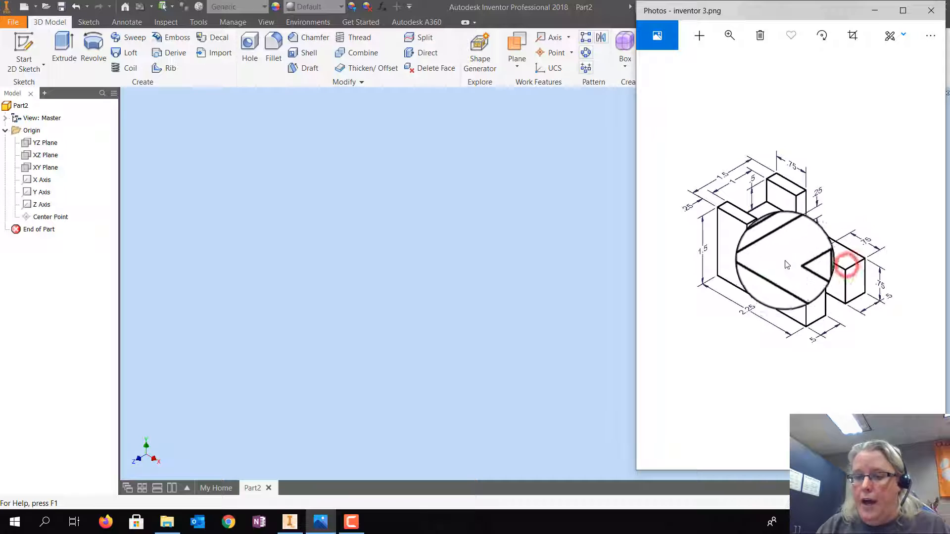
pyautogui.click(842, 275)
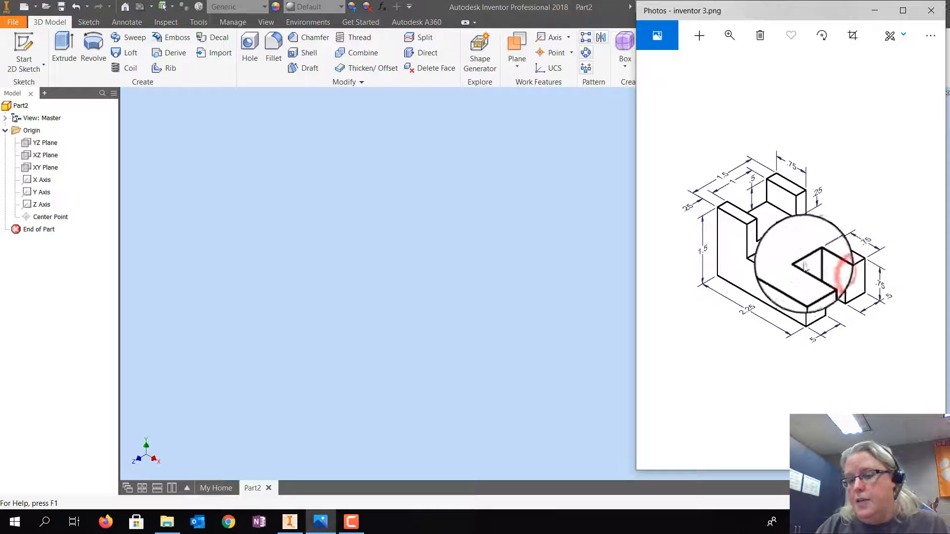
pyautogui.click(789, 182)
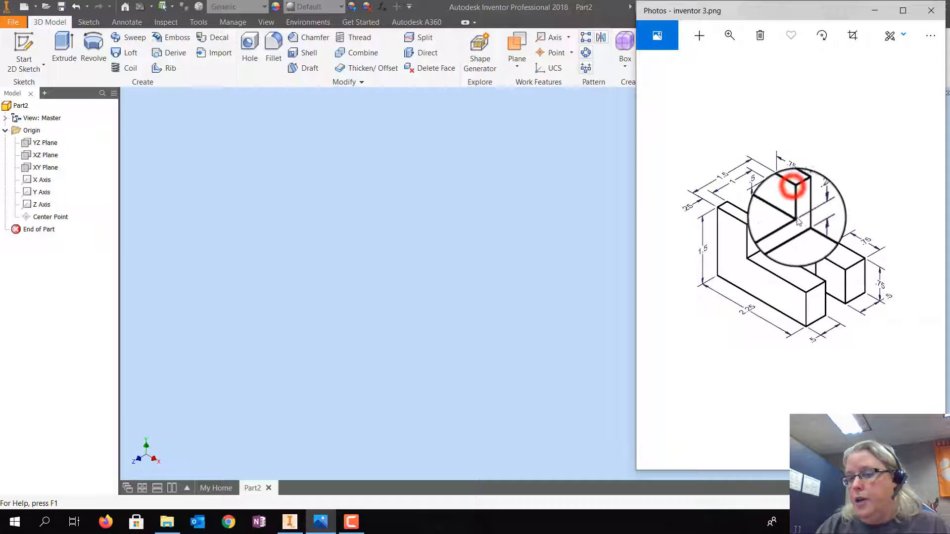
pyautogui.click(733, 232)
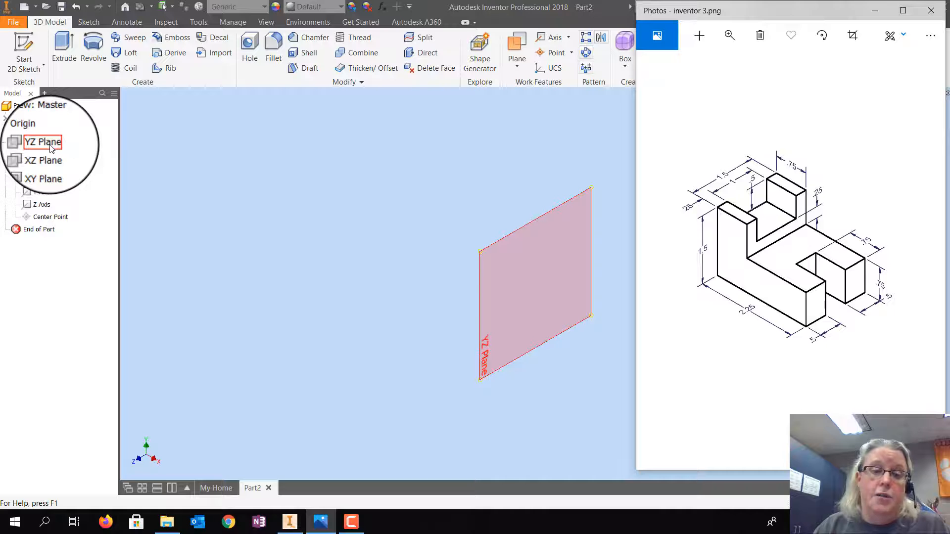
# Sketch a closed L-shaped line profile about 2.08 in wide on the XY plane, trimming the tall vertical edge's overhang
pyautogui.click(48, 169)
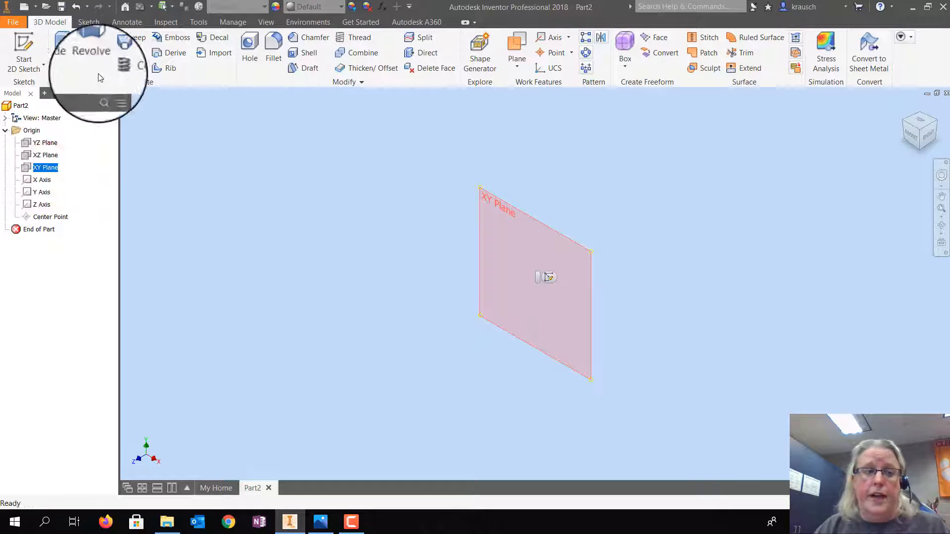
pyautogui.click(29, 41)
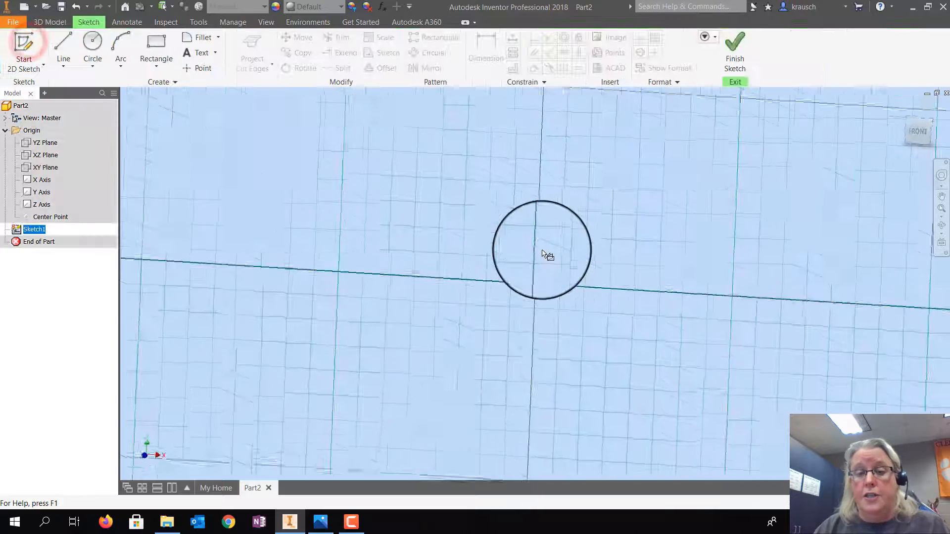
pyautogui.click(63, 47)
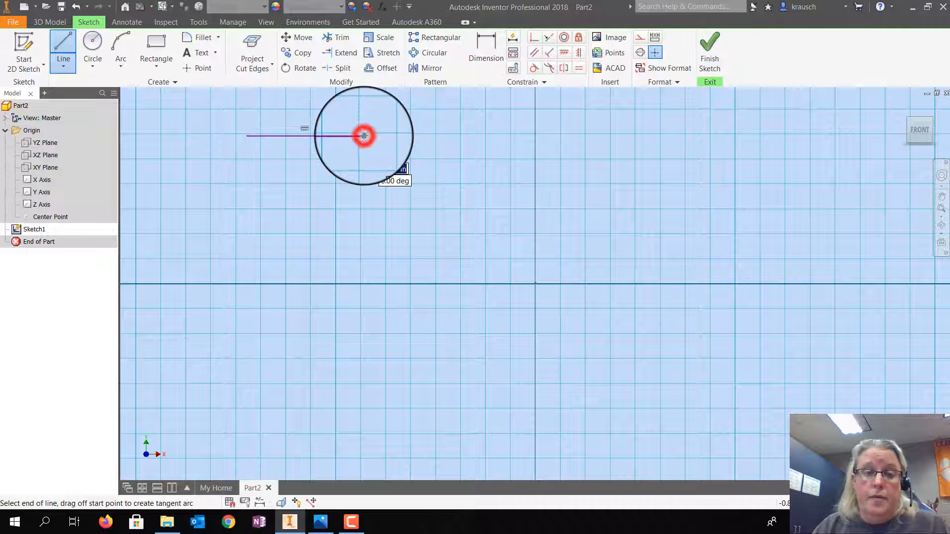
pyautogui.click(364, 135)
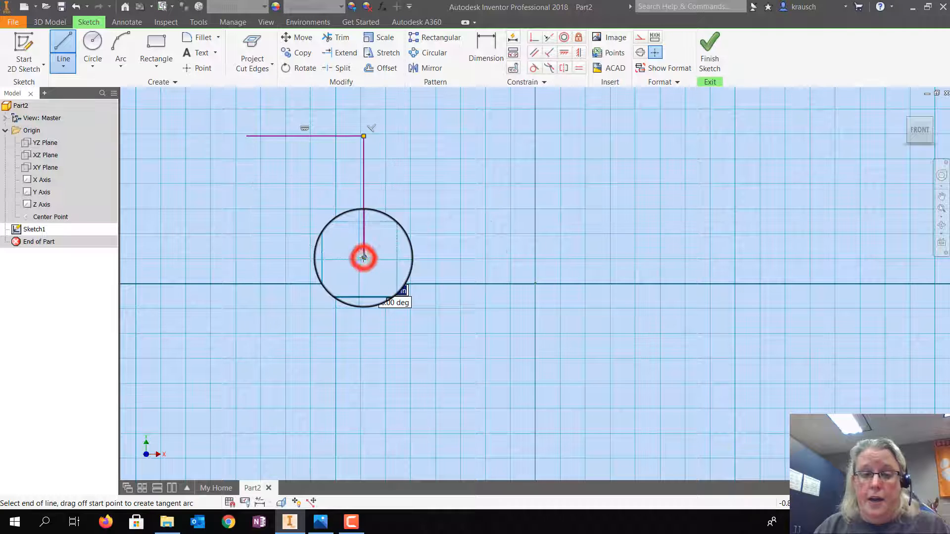
pyautogui.click(363, 257)
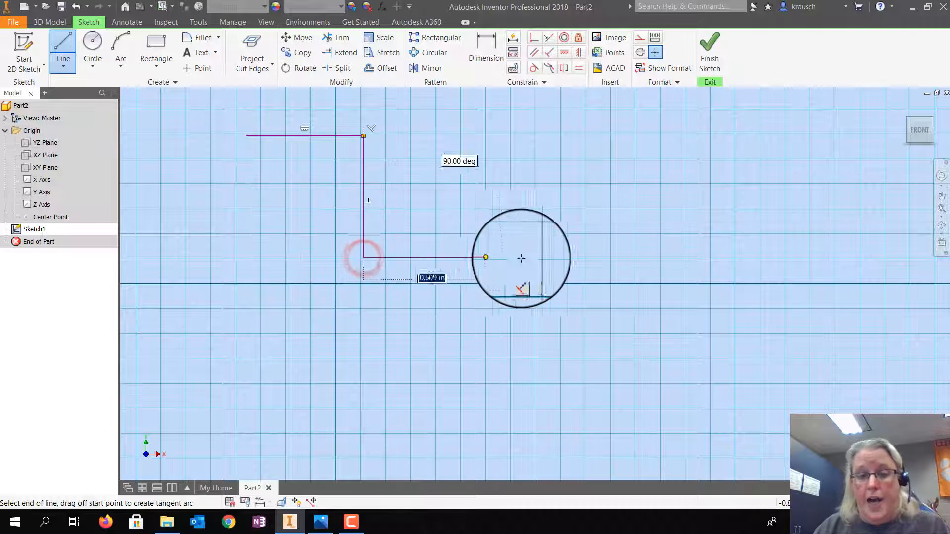
pyautogui.click(661, 257)
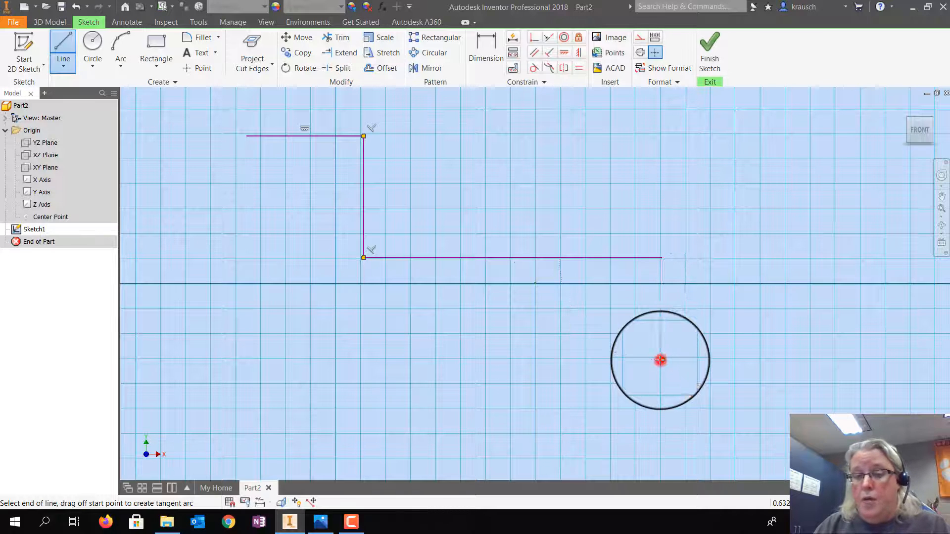
pyautogui.click(660, 359)
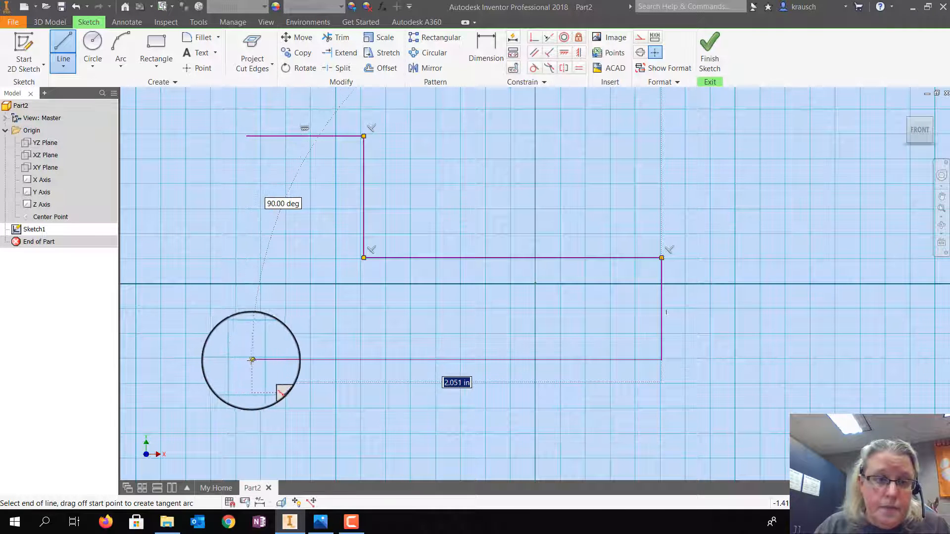
pyautogui.click(246, 360)
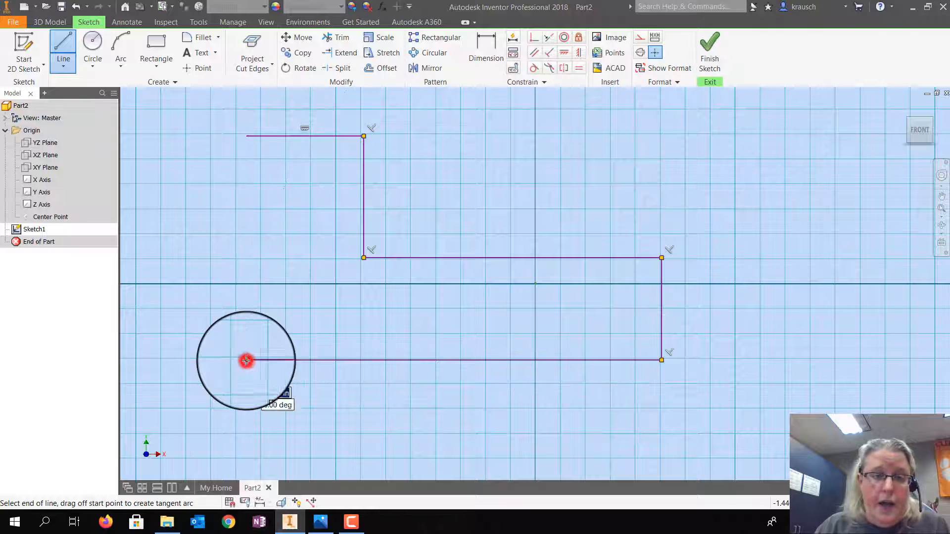
pyautogui.click(246, 105)
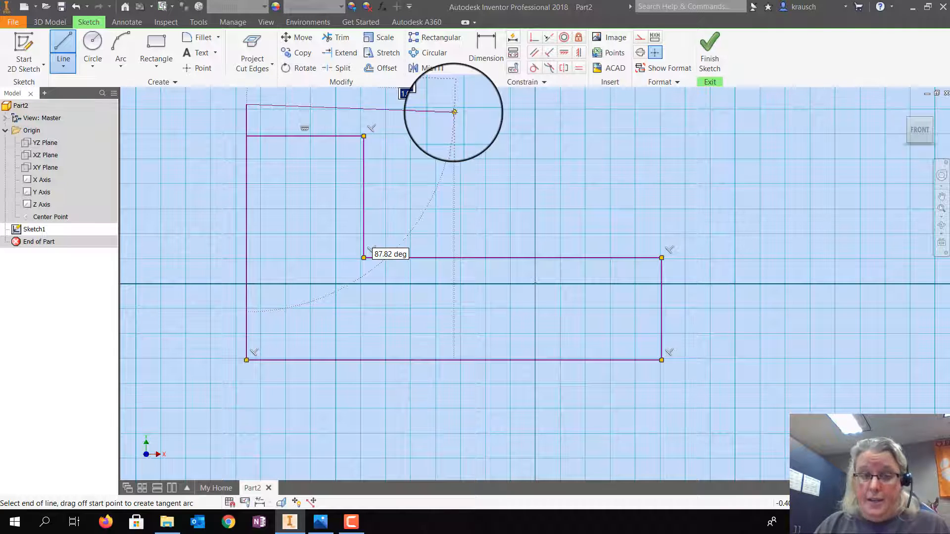
pyautogui.press('Escape')
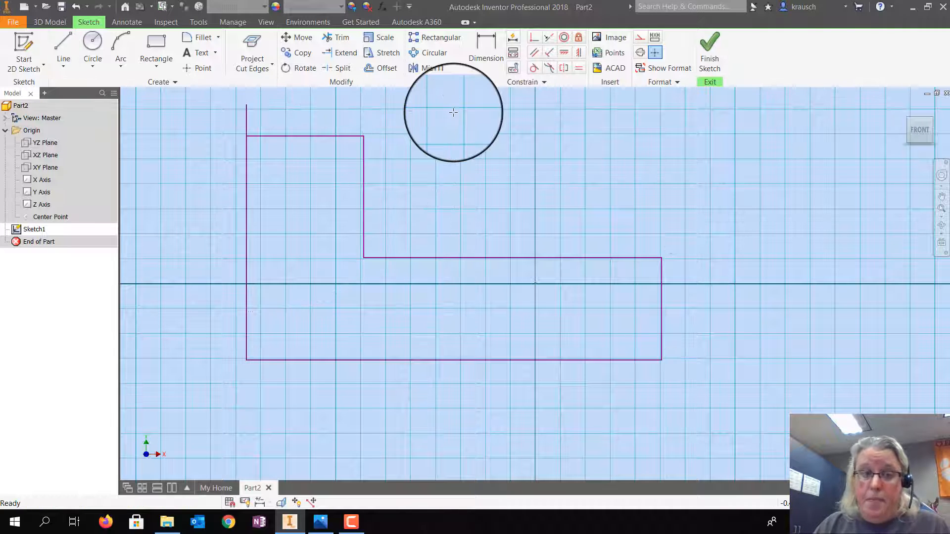
pyautogui.click(341, 37)
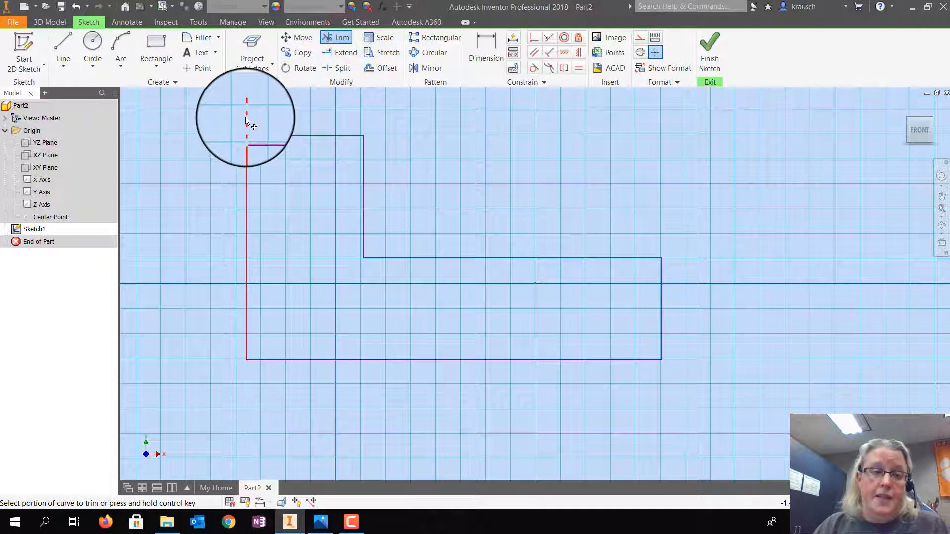
pyautogui.click(247, 119)
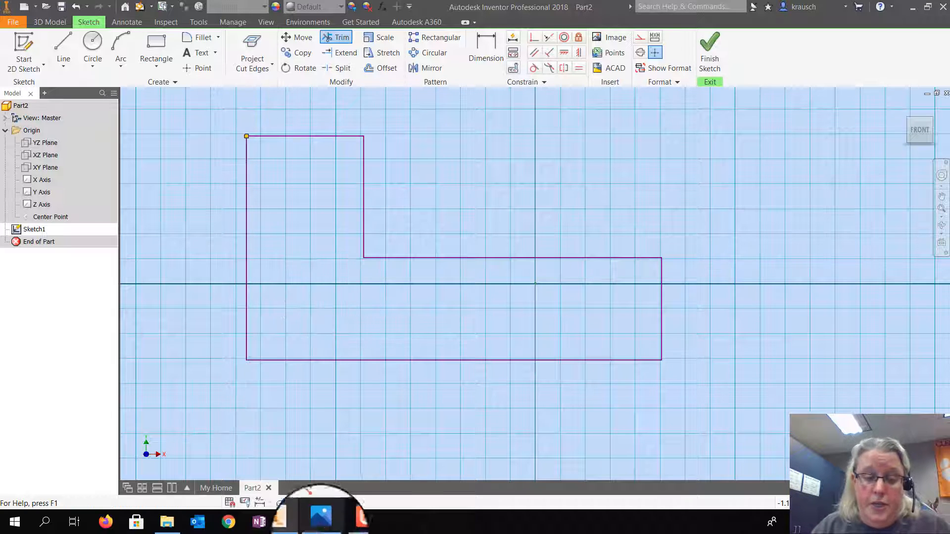
# Dimension the L-profile's bottom edge to 2.25 in and its tall vertical edge to 1.5 in, following the reference drawing
pyautogui.click(321, 522)
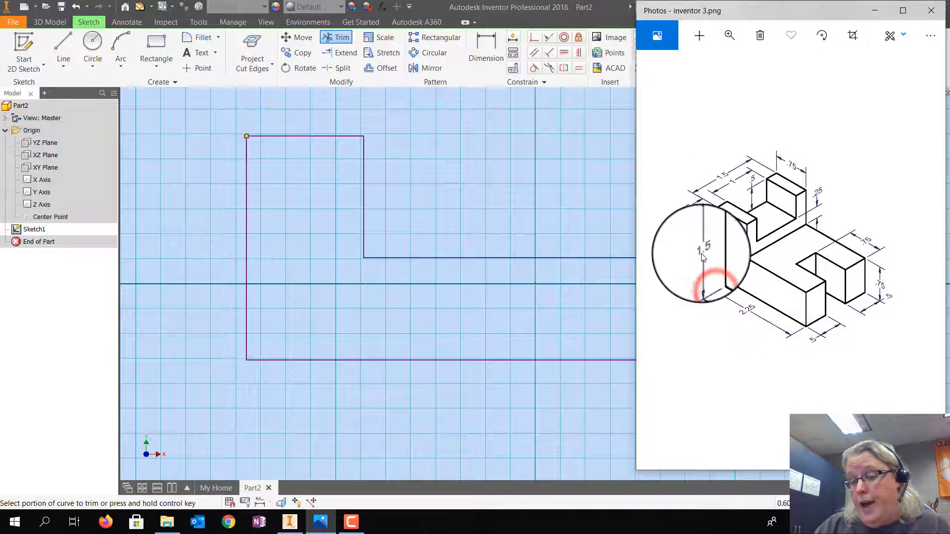
pyautogui.click(476, 50)
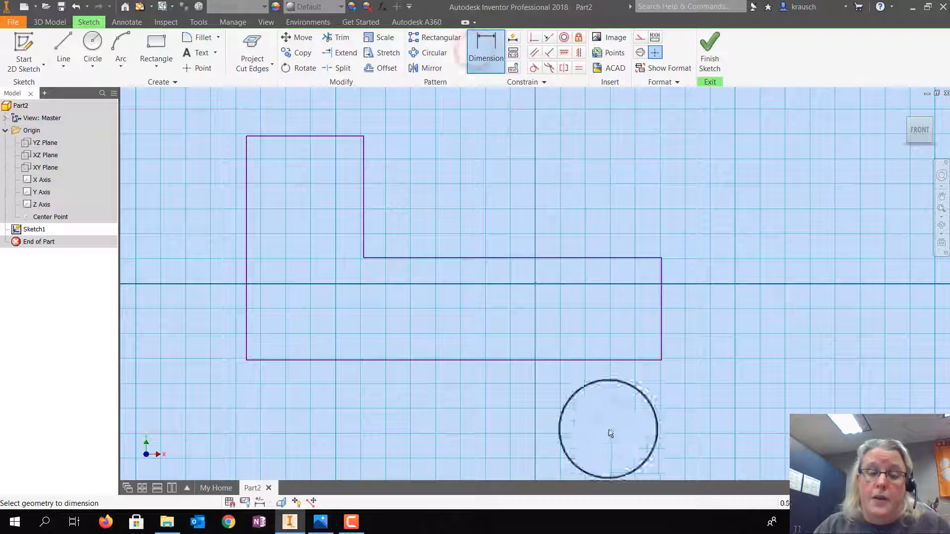
pyautogui.click(459, 360)
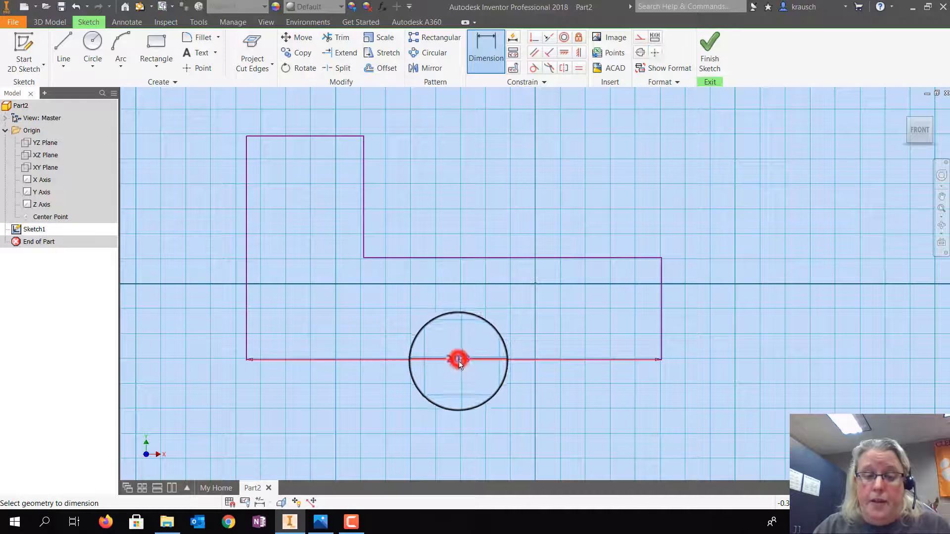
pyautogui.click(460, 420)
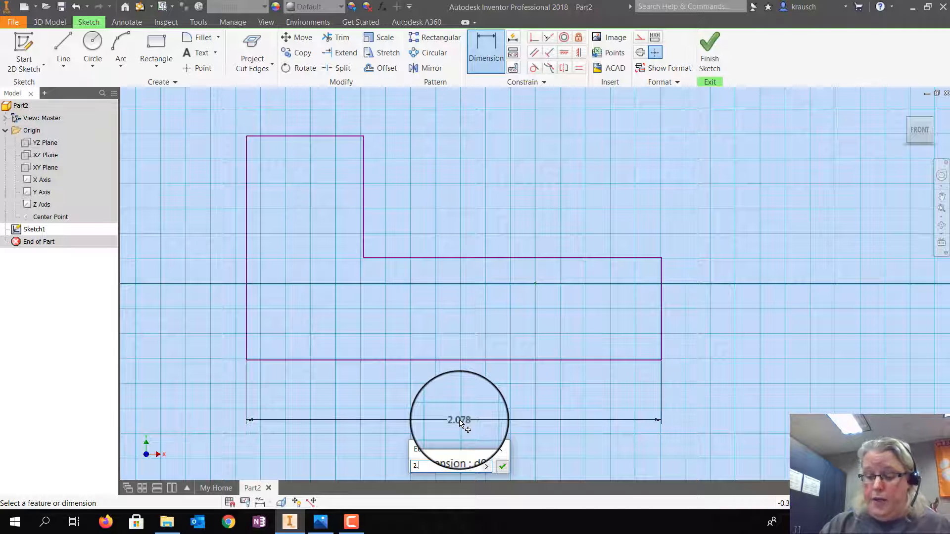
pyautogui.press('Return')
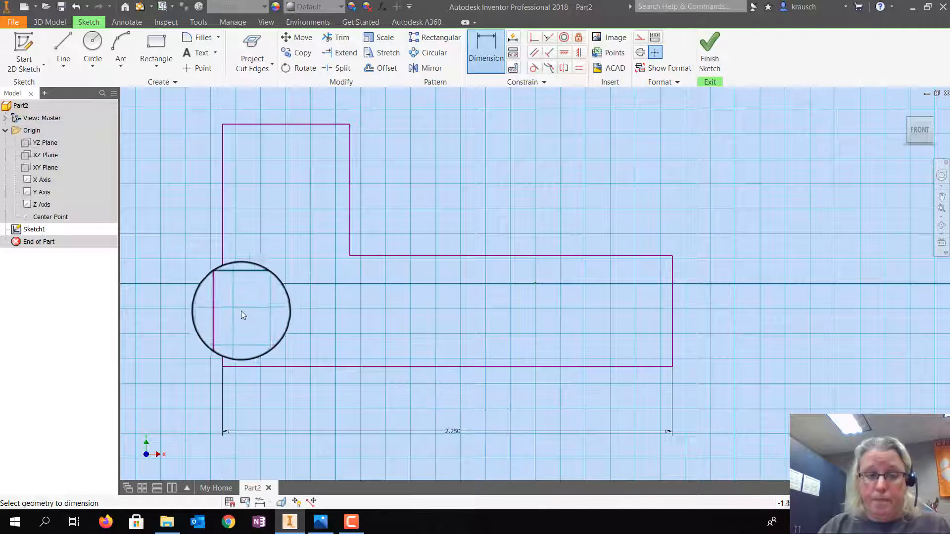
pyautogui.click(221, 268)
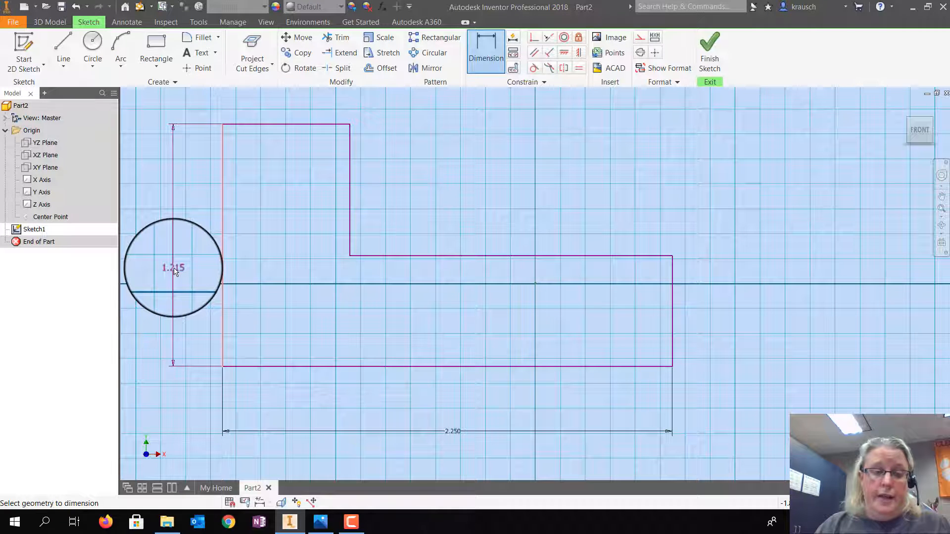
pyautogui.click(174, 268)
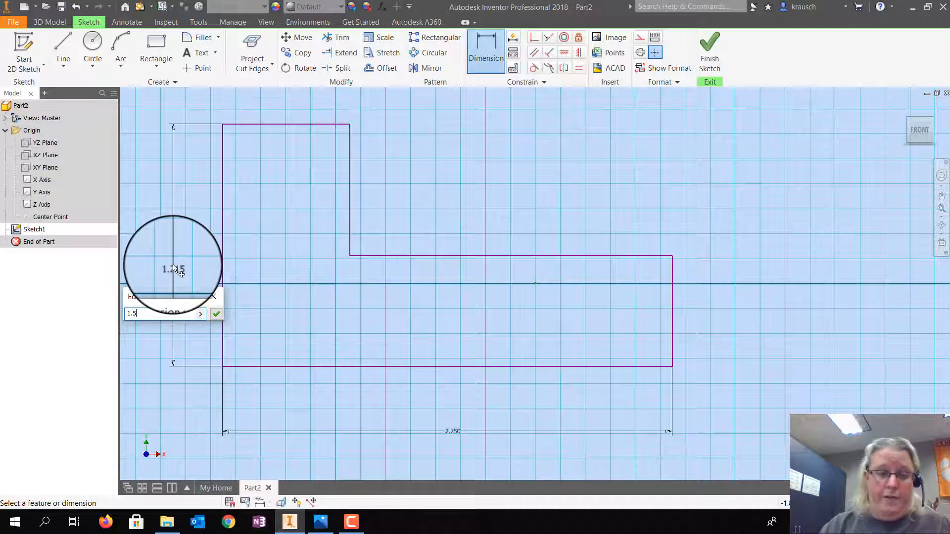
pyautogui.press('Return')
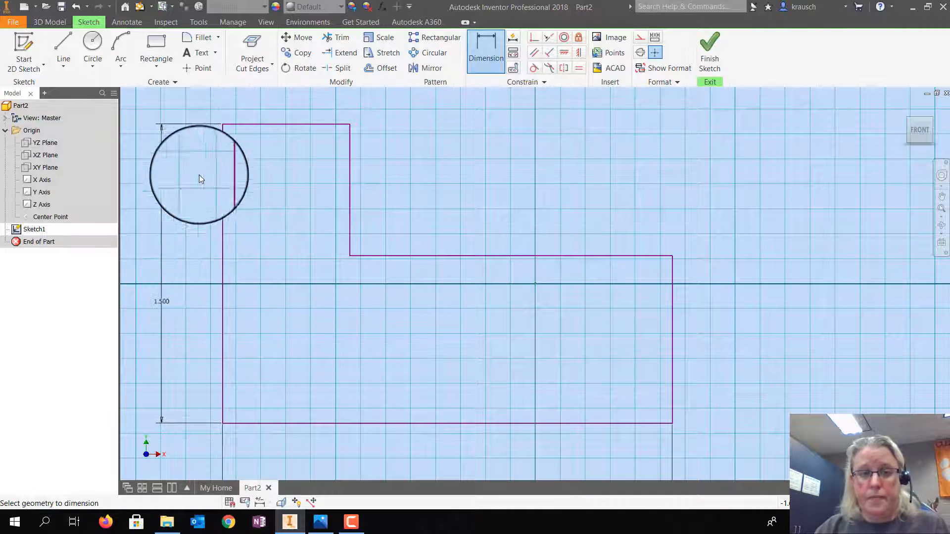
# Check the reference drawing and dimension the L-profile's short top edge to 0.75 in
pyautogui.click(324, 525)
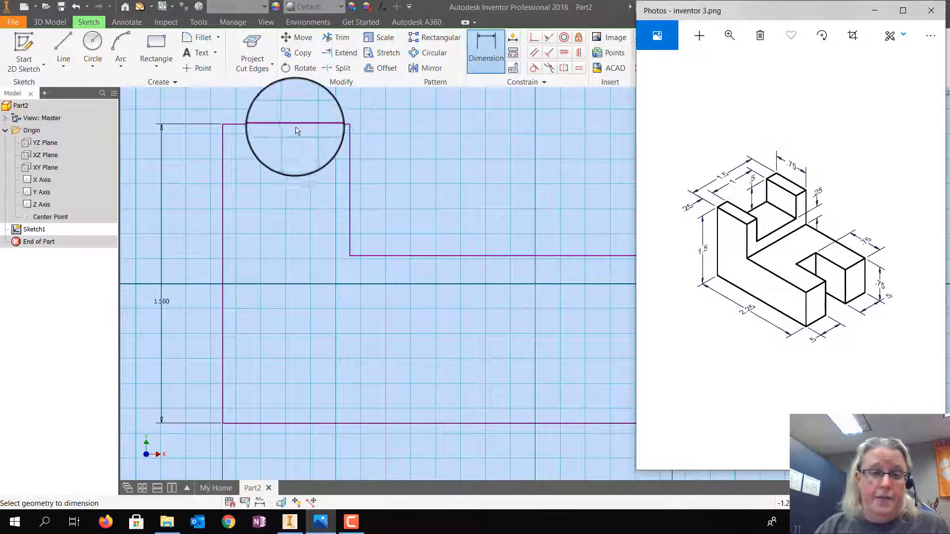
pyautogui.click(297, 125)
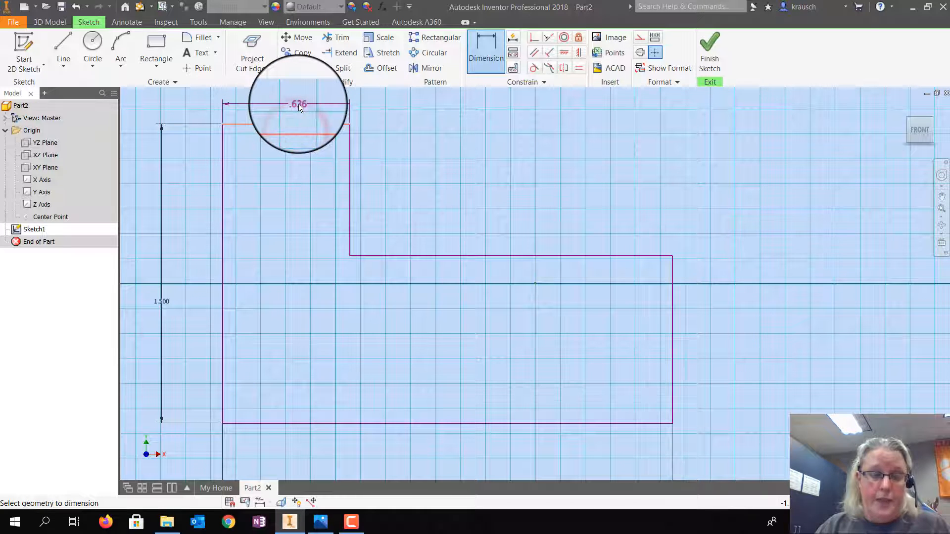
pyautogui.click(299, 105)
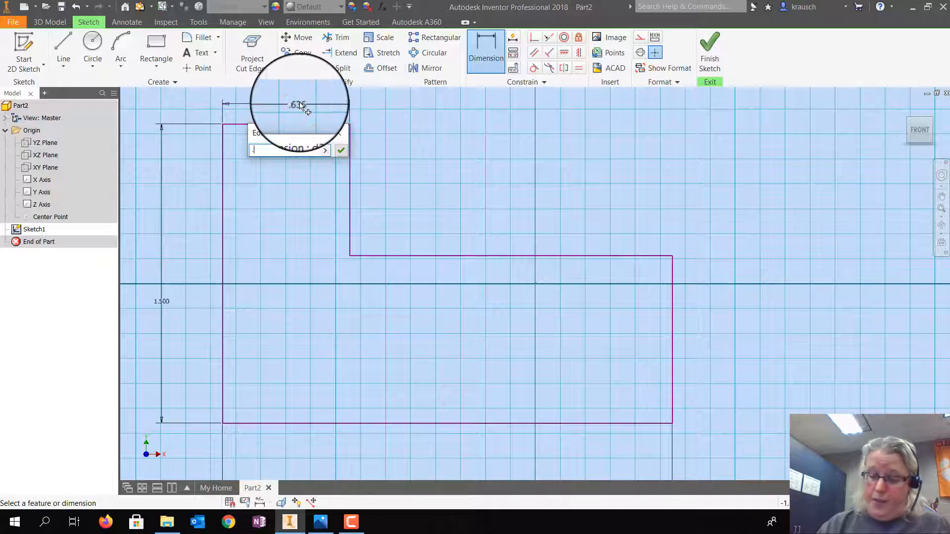
pyautogui.press('Return')
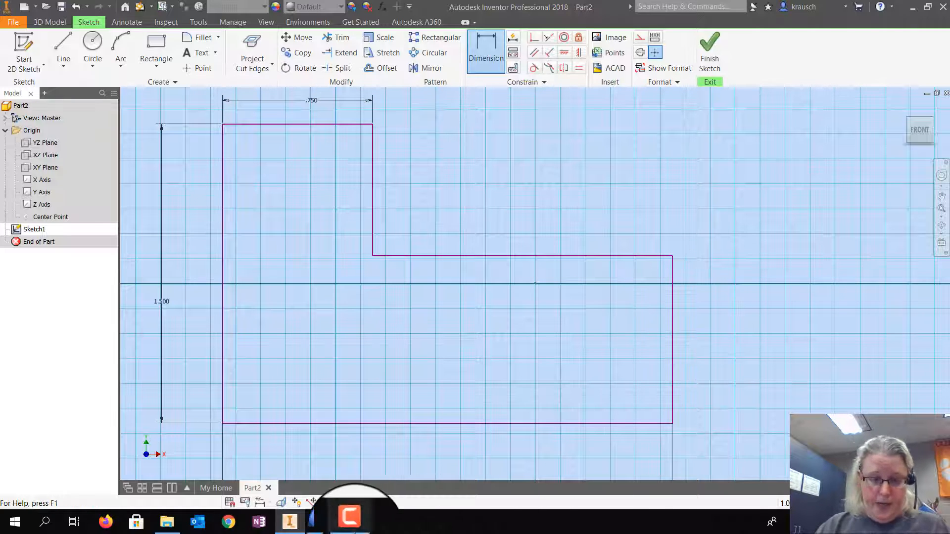
# Check the reference drawing and dimension the L-profile's short vertical end edge to 0.75 in
pyautogui.click(321, 523)
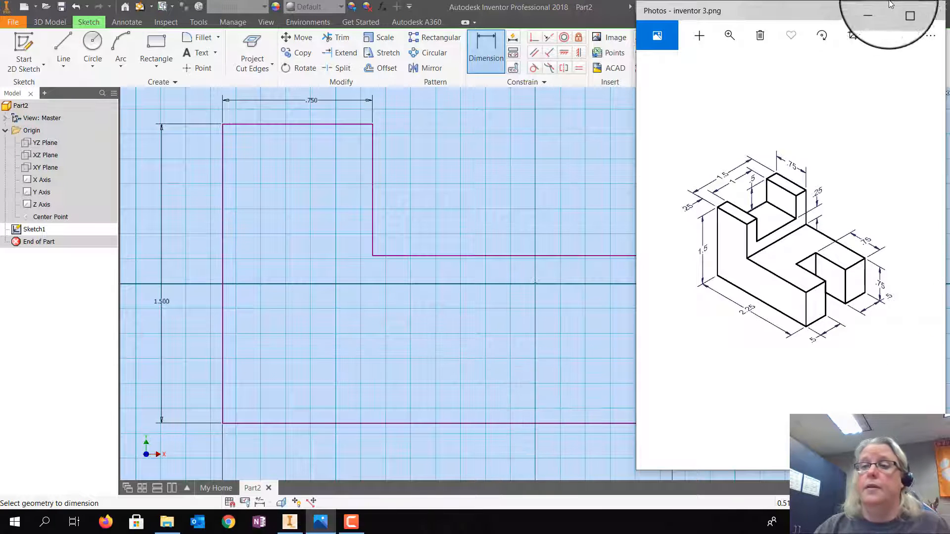
pyautogui.click(876, 8)
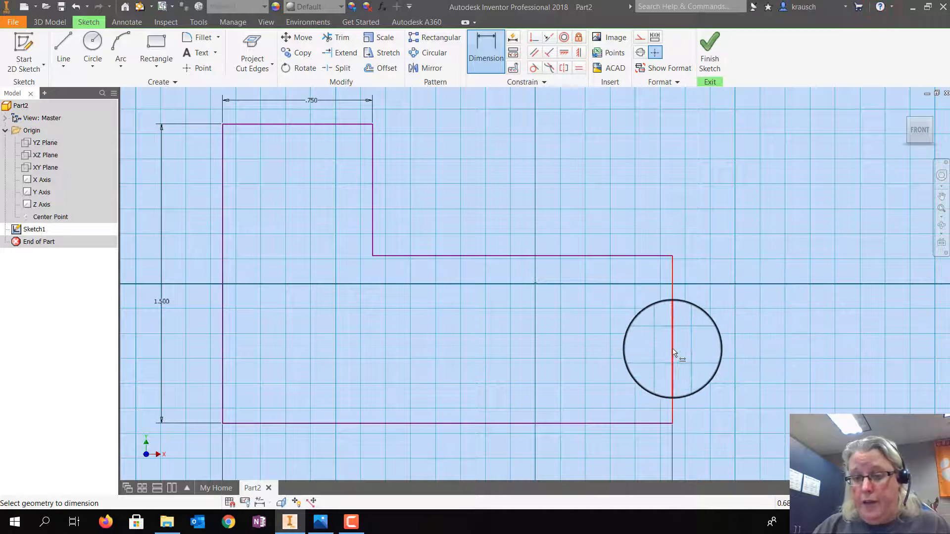
pyautogui.click(672, 349)
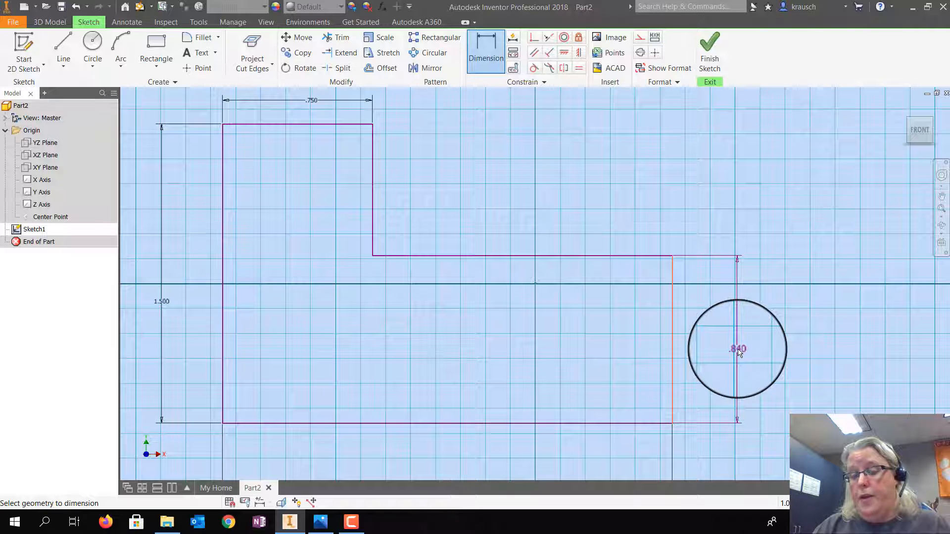
pyautogui.click(739, 352)
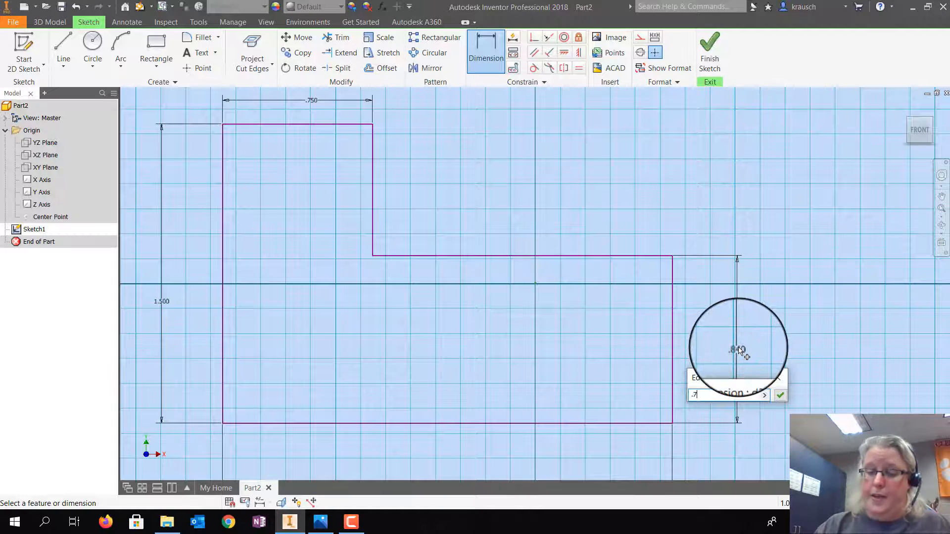
pyautogui.press('Return')
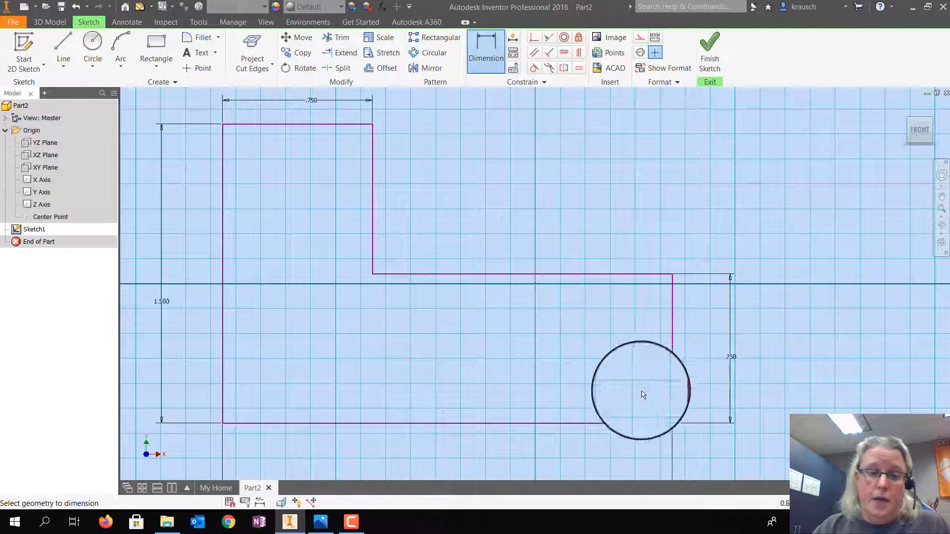
# Add a driven reference dimension to the L-profile's horizontal step edge, accepting the over-constrained dimension as driven
pyautogui.scroll(-3, 505, 362)
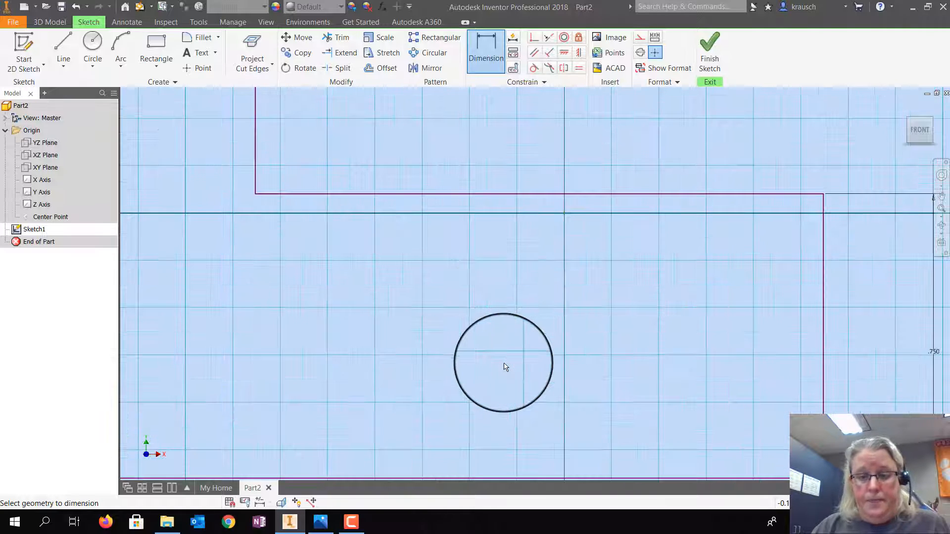
pyautogui.scroll(6, 505, 364)
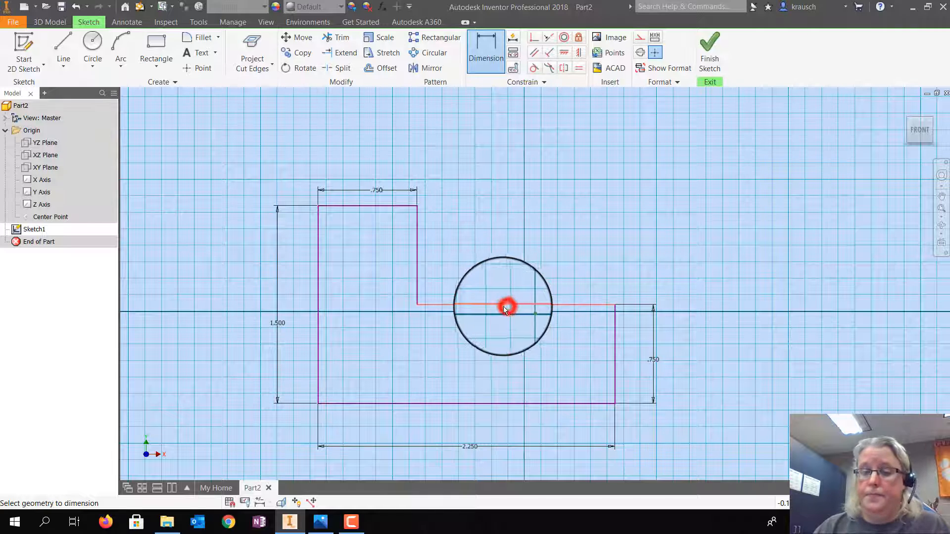
pyautogui.click(503, 306)
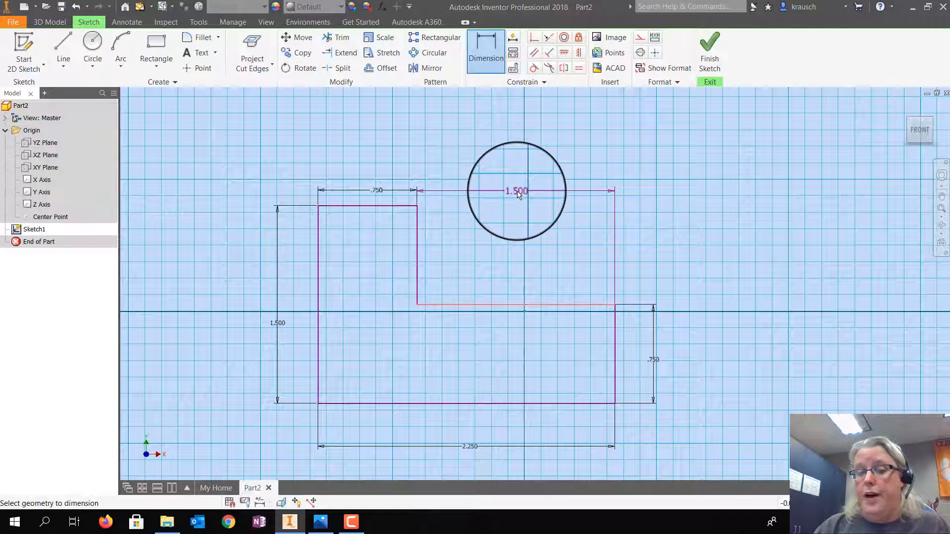
pyautogui.click(517, 192)
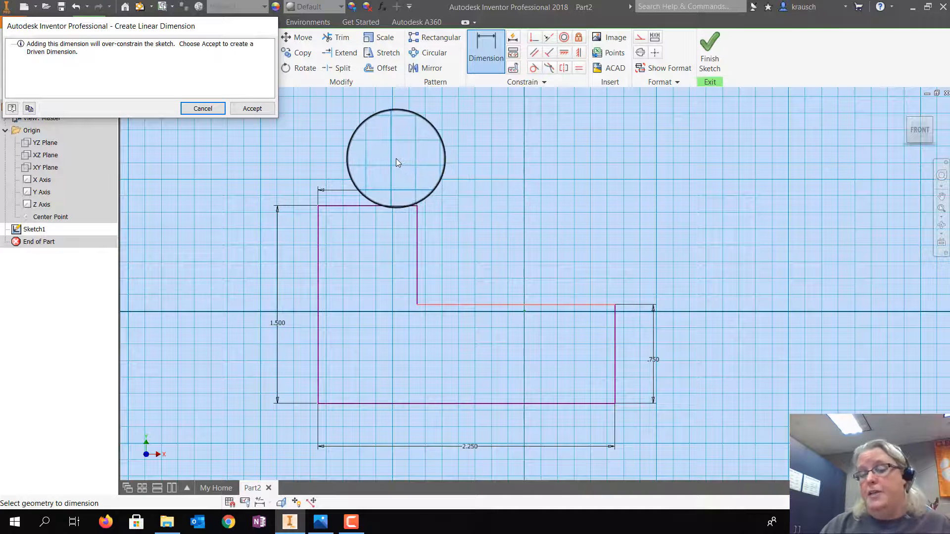
pyautogui.click(252, 110)
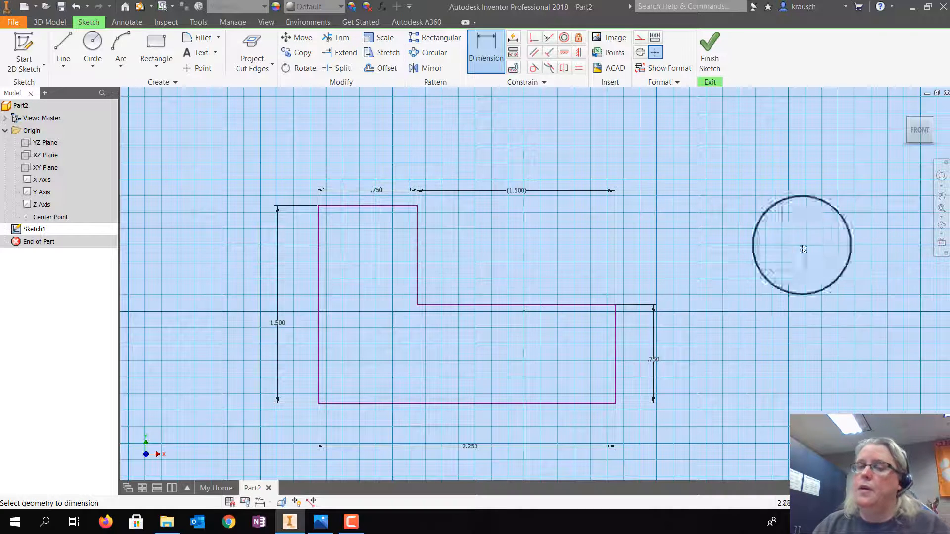
# Finish the profile sketch, check the depth in the reference drawing and extrude the L-profile 1.5 in
pyautogui.click(720, 44)
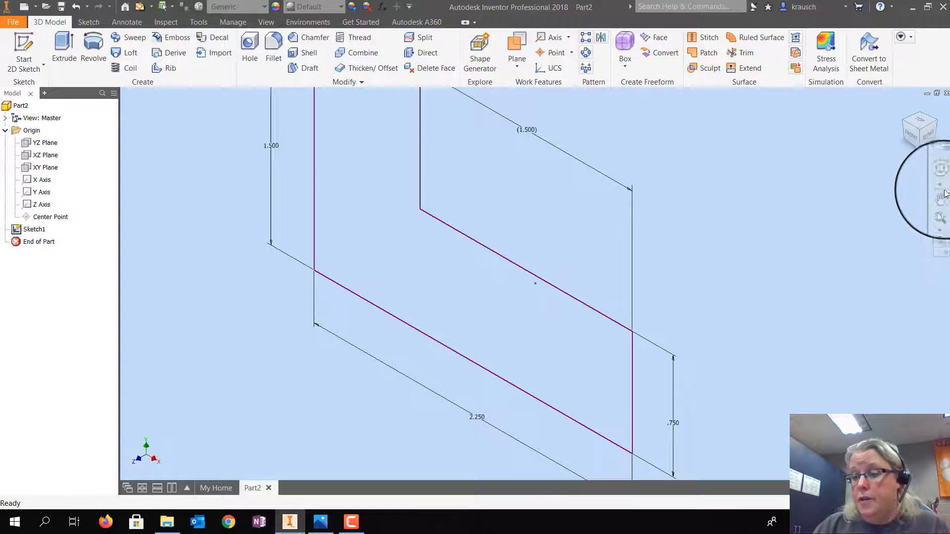
pyautogui.click(941, 210)
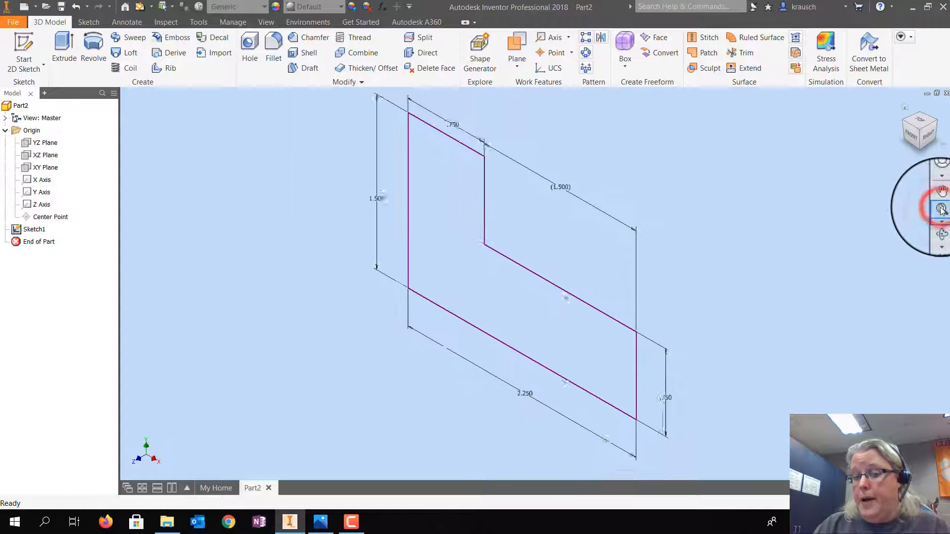
pyautogui.click(319, 522)
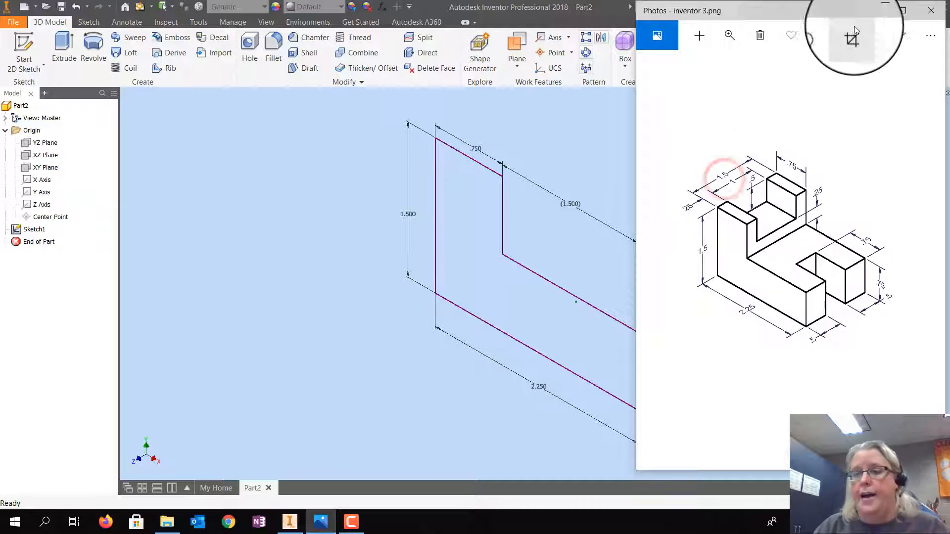
pyautogui.click(931, 10)
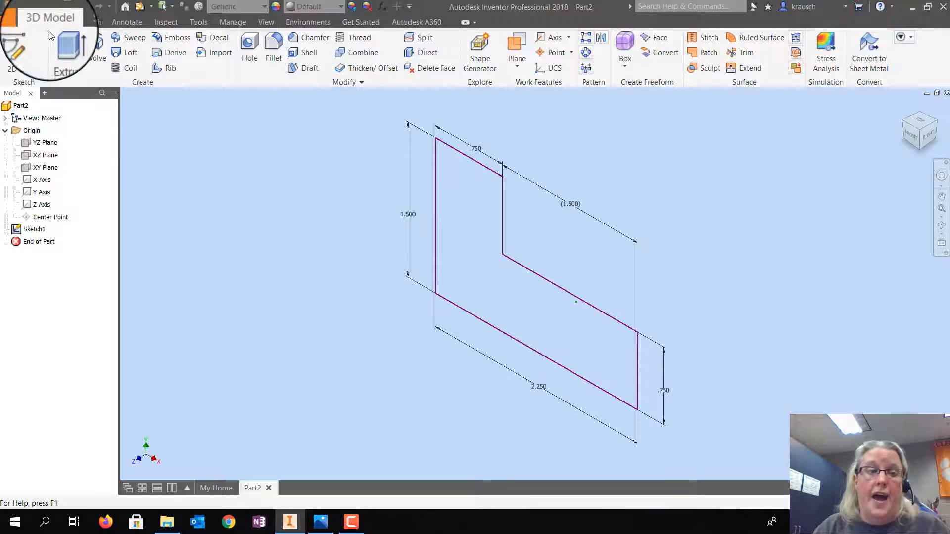
pyautogui.click(61, 43)
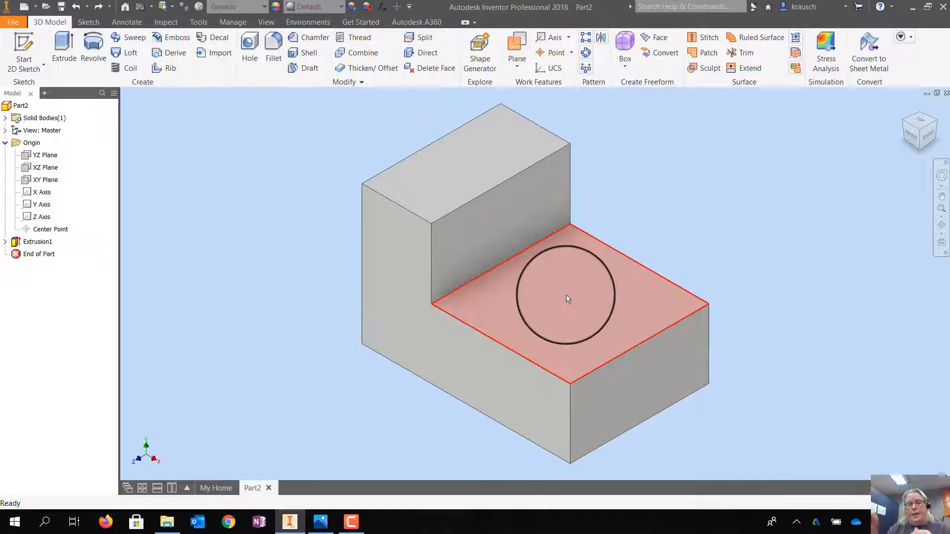
# Start a 2D sketch on the top face of the lower step and project the cut edges into it
pyautogui.click(546, 306)
pyautogui.press('Escape')
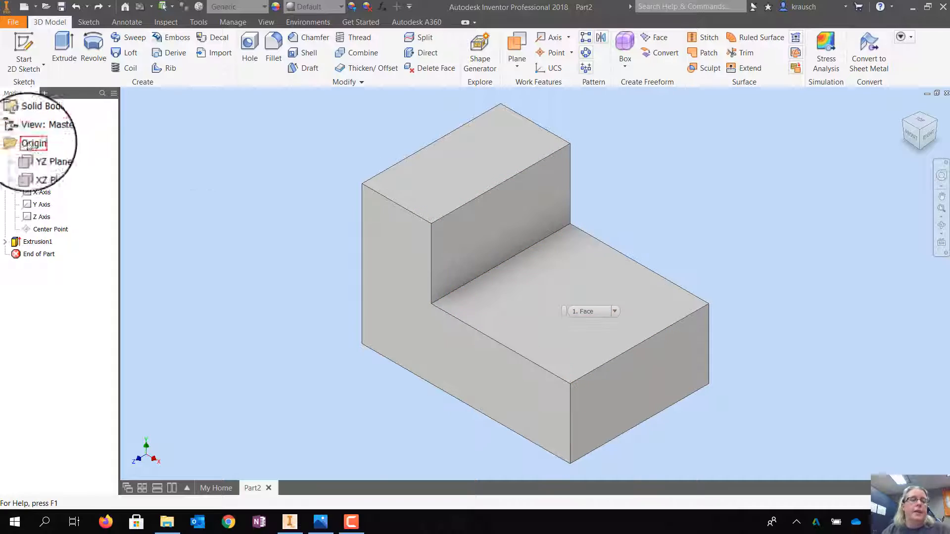
pyautogui.click(9, 42)
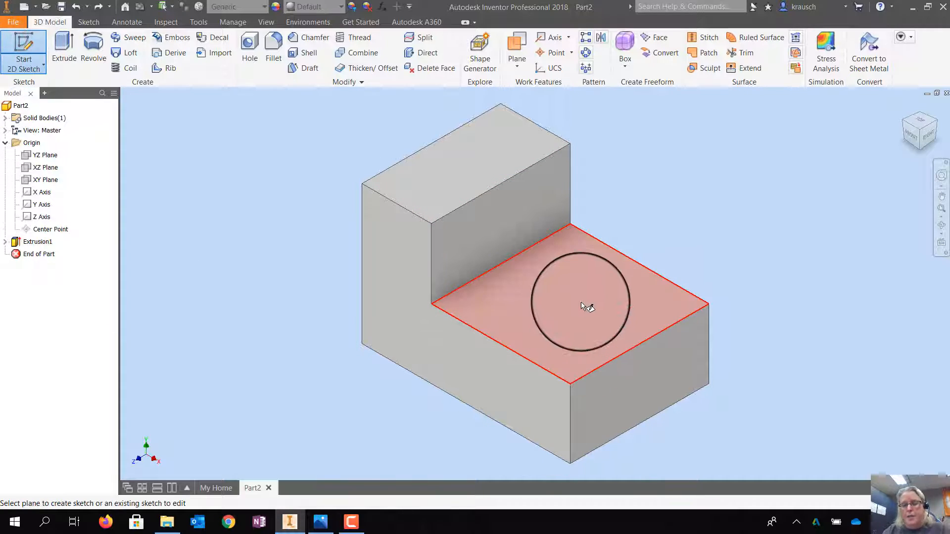
pyautogui.click(581, 305)
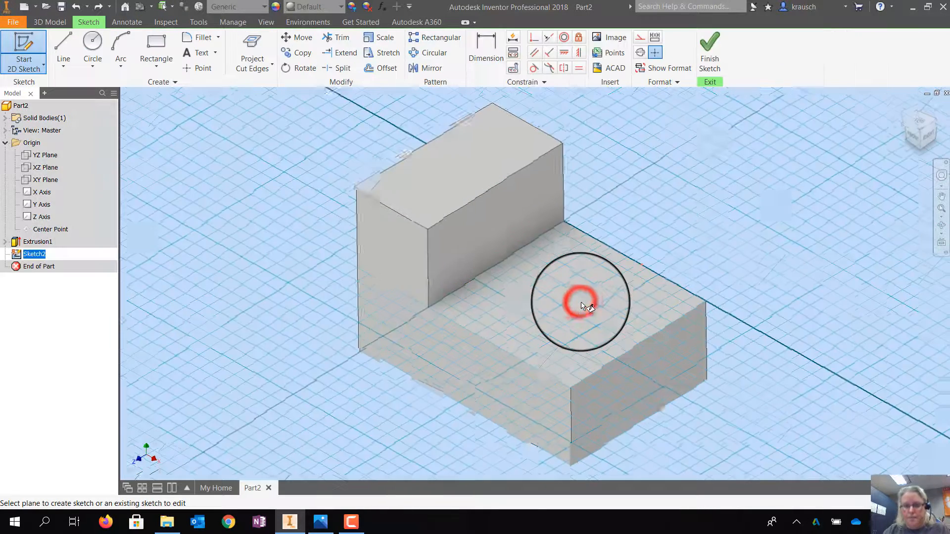
pyautogui.click(940, 209)
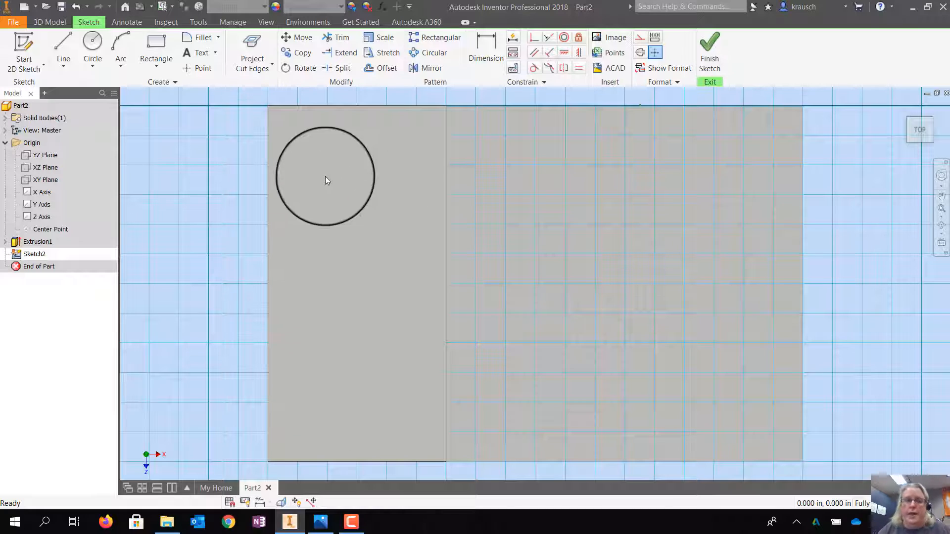
pyautogui.click(249, 61)
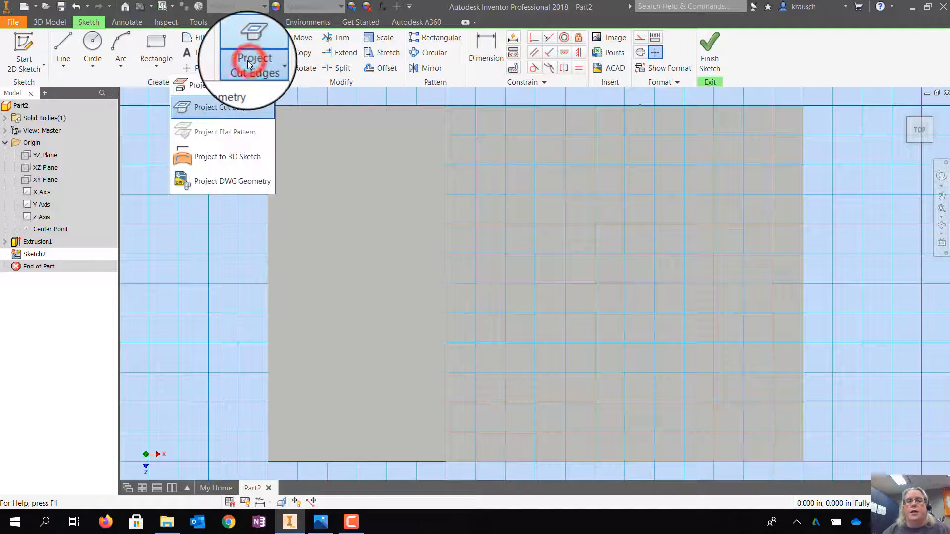
pyautogui.click(227, 102)
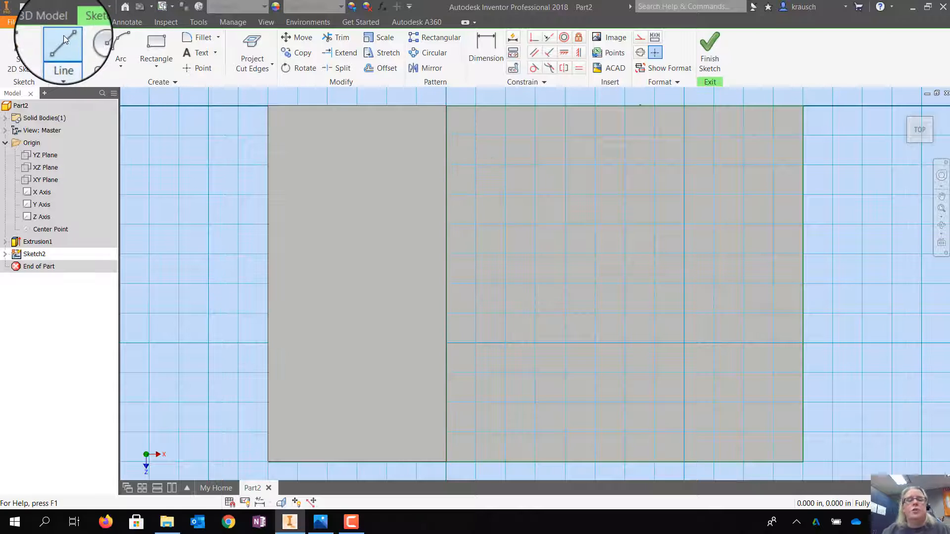
# Consult the reference drawing and sketch a three-line open notch about 0.88 in long and 0.49 in wide, running past the face's end edge
pyautogui.click(321, 522)
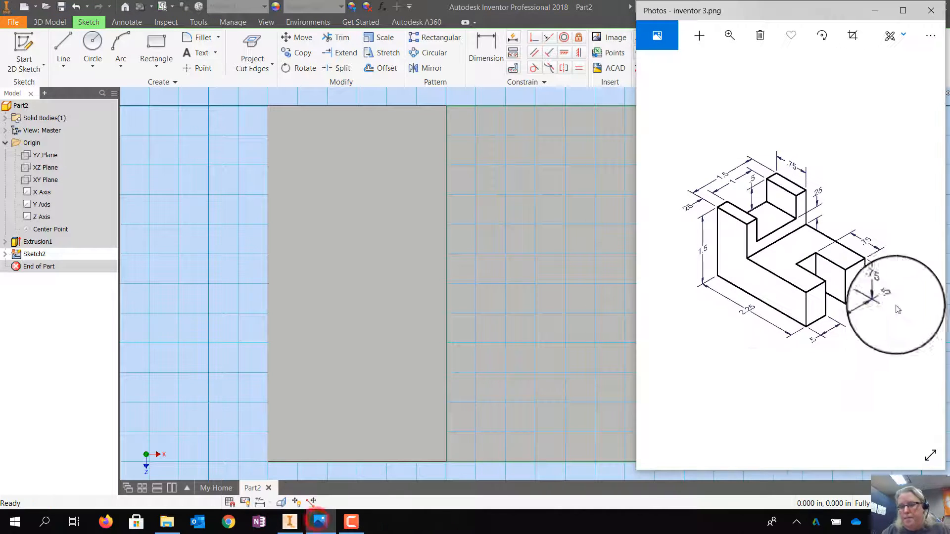
pyautogui.click(874, 9)
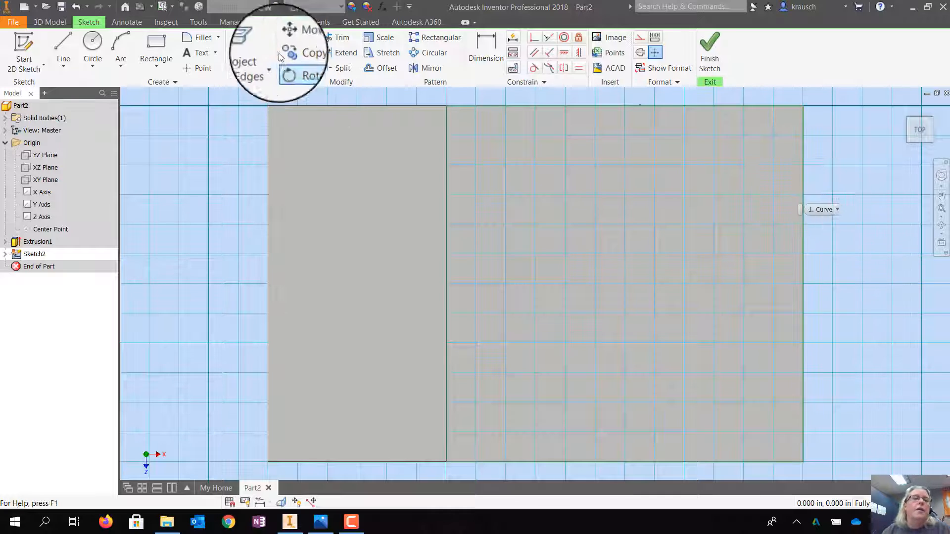
pyautogui.click(68, 42)
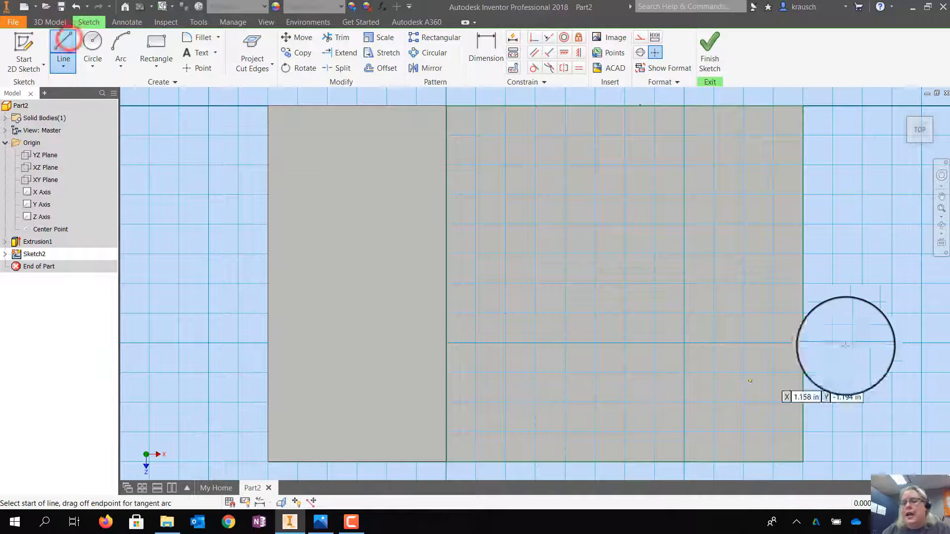
pyautogui.click(826, 210)
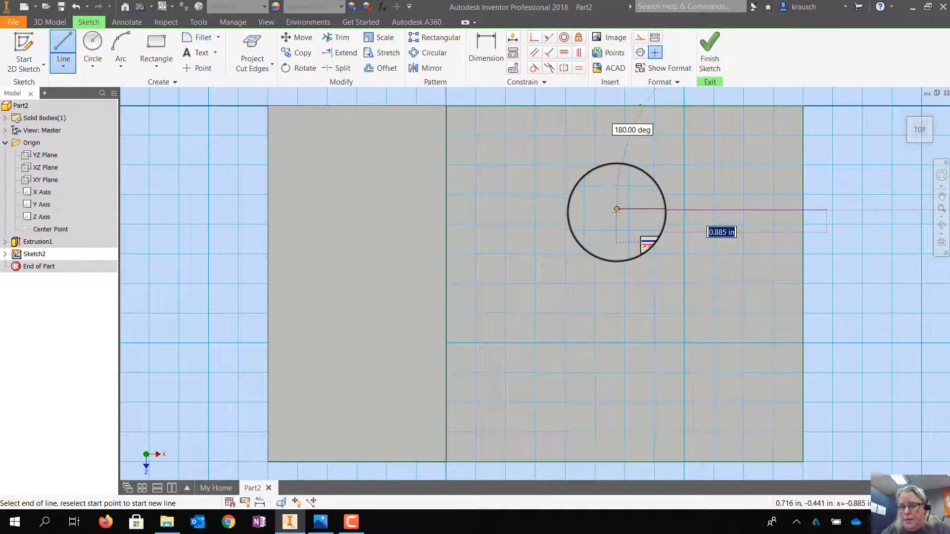
pyautogui.click(617, 209)
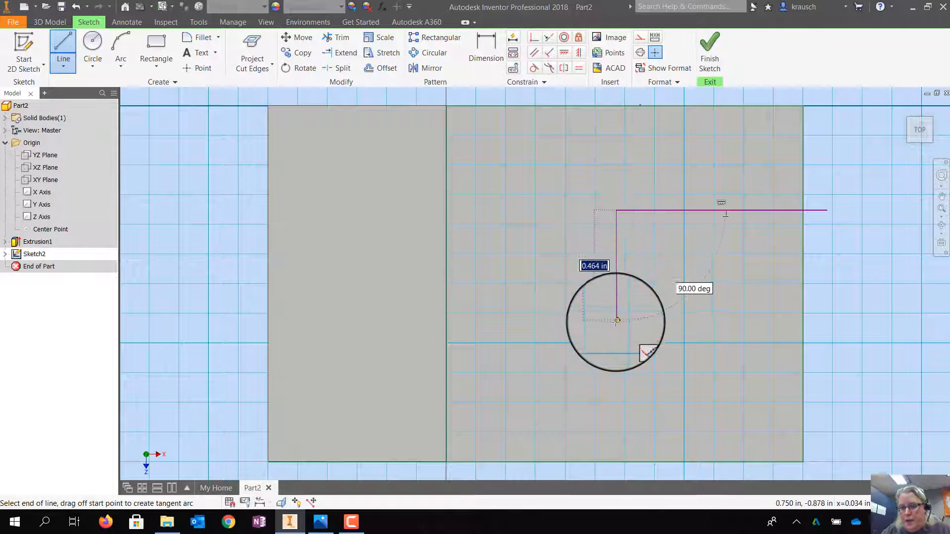
pyautogui.click(616, 325)
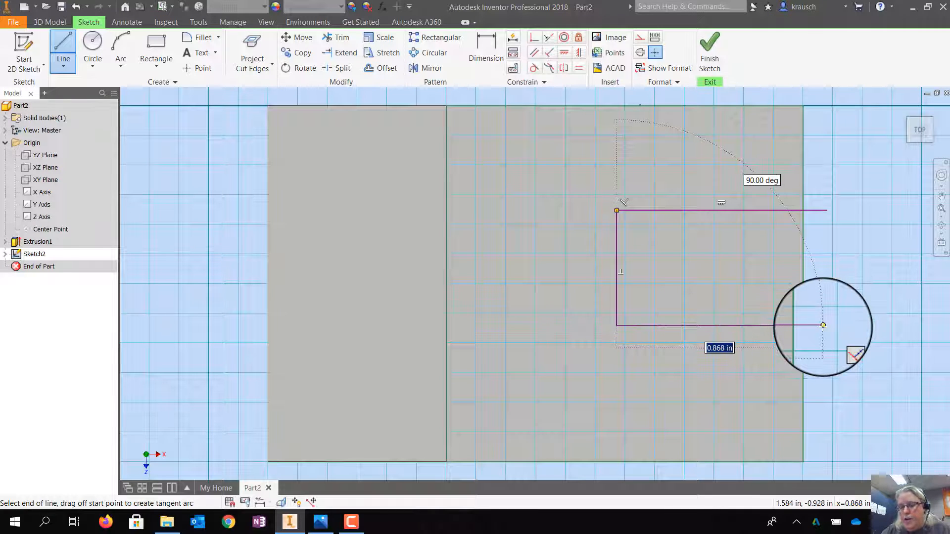
pyautogui.click(822, 325)
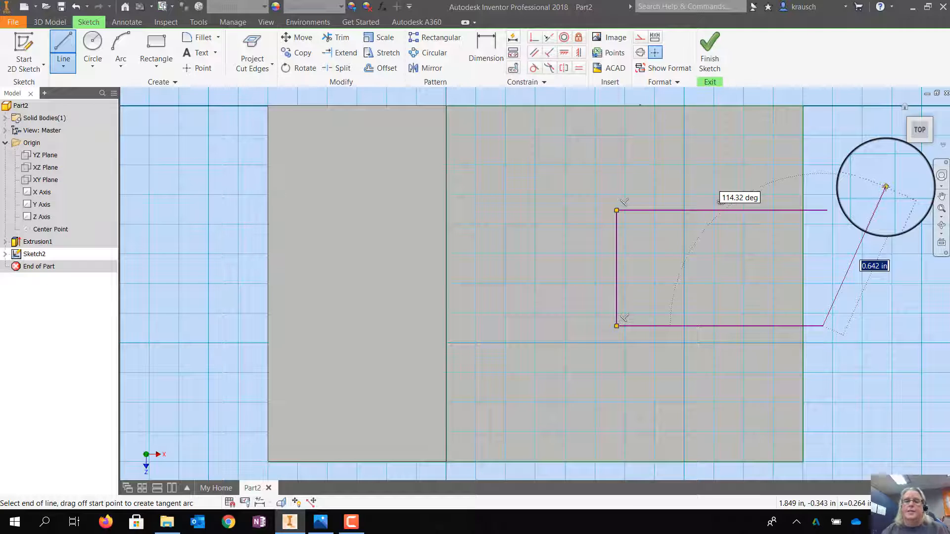
pyautogui.press('Escape')
# Trim both notch lines where they overhang the end edge of the lower step
pyautogui.click(347, 42)
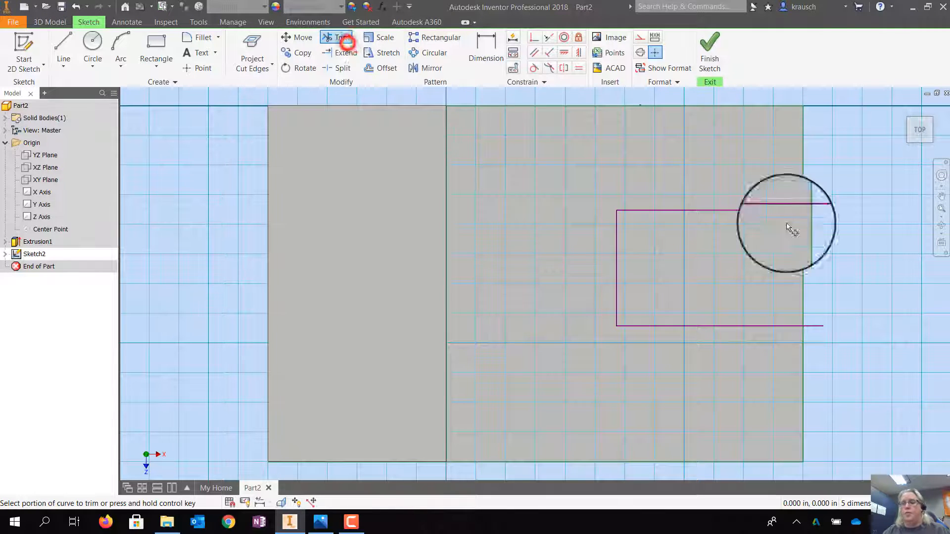
pyautogui.click(821, 212)
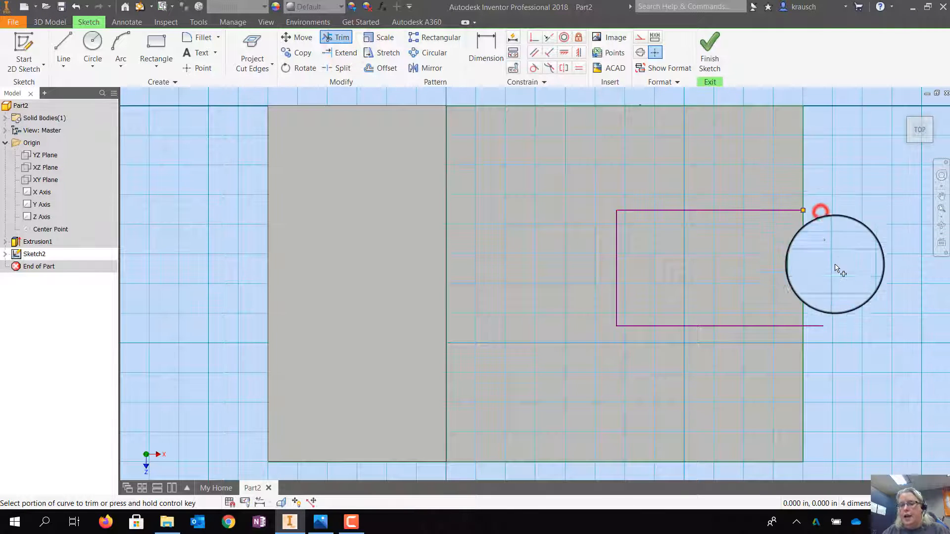
pyautogui.click(818, 327)
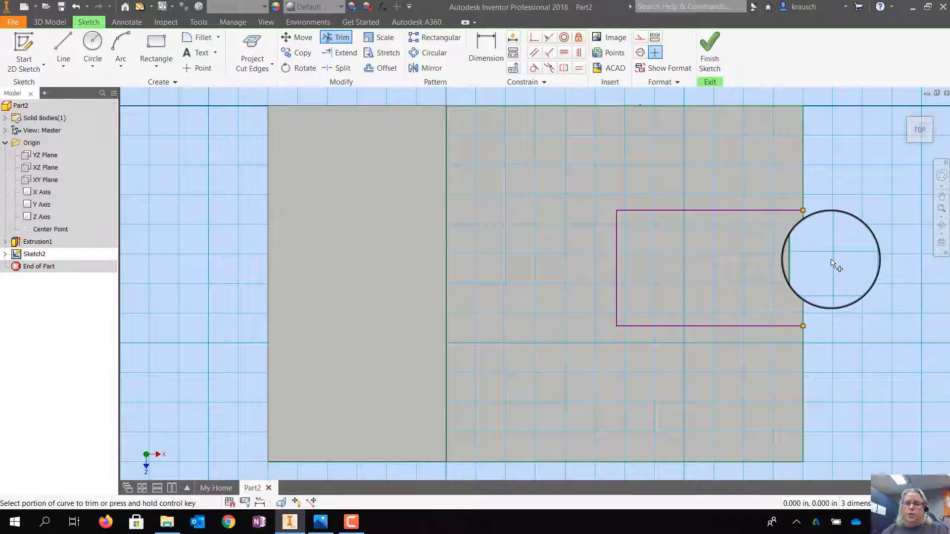
# Check the notch spacing in the reference drawing and dimension the notch's back side line 0.5 in from the lower step's back edge
pyautogui.scroll(-2, 837, 242)
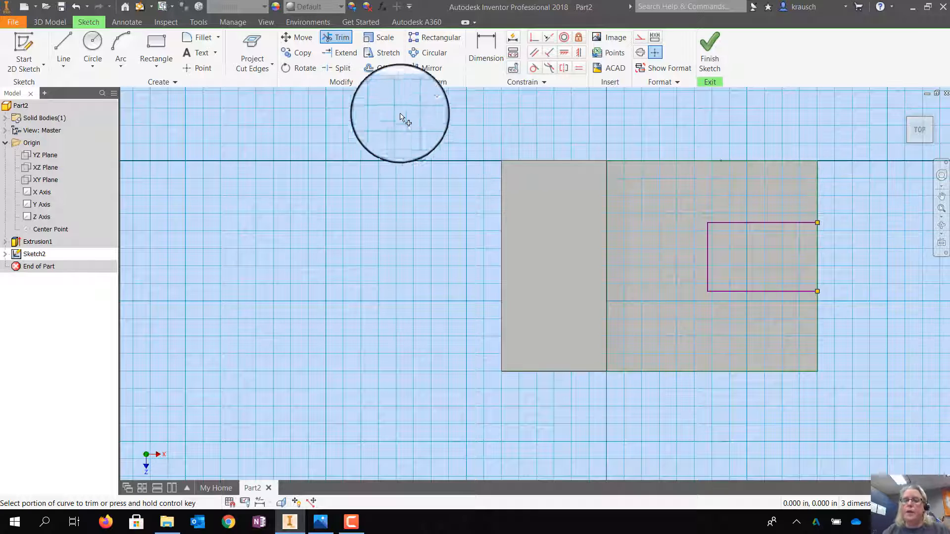
pyautogui.click(485, 46)
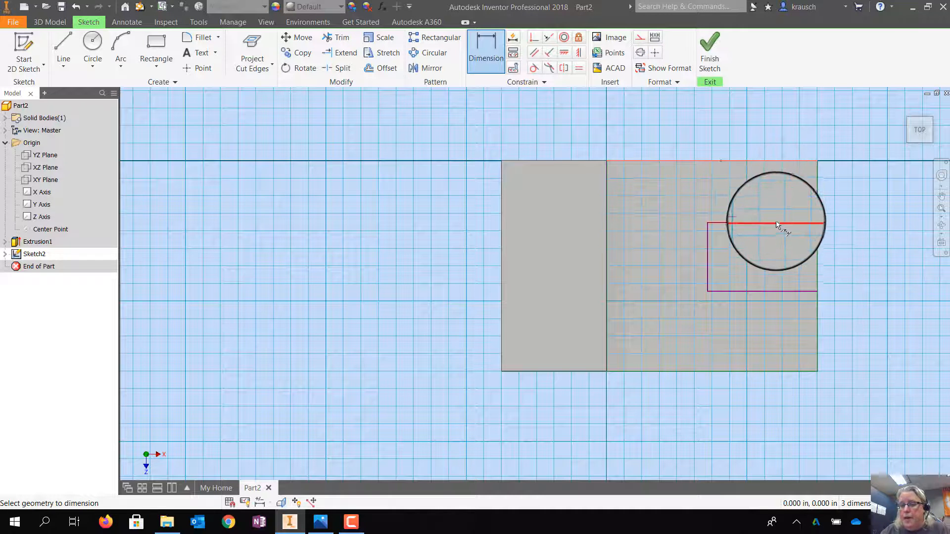
pyautogui.click(779, 222)
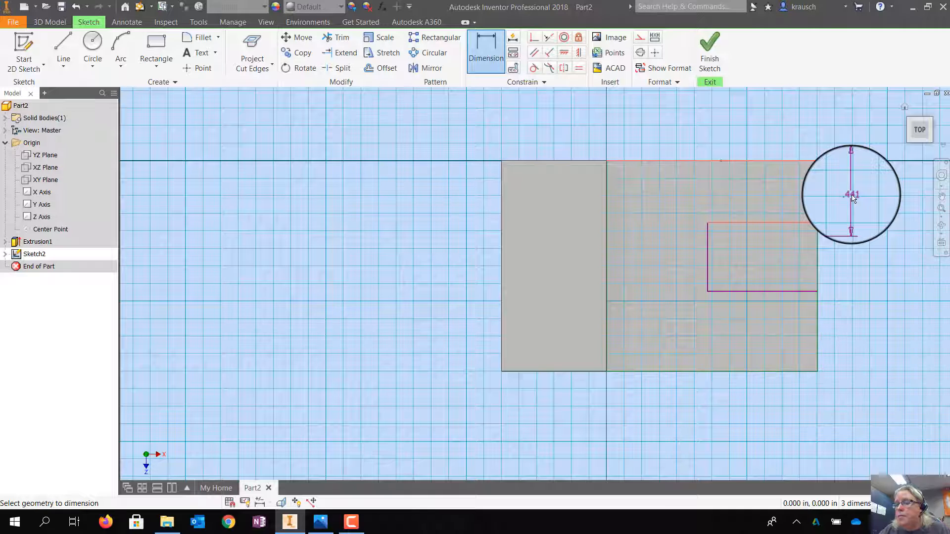
pyautogui.click(851, 196)
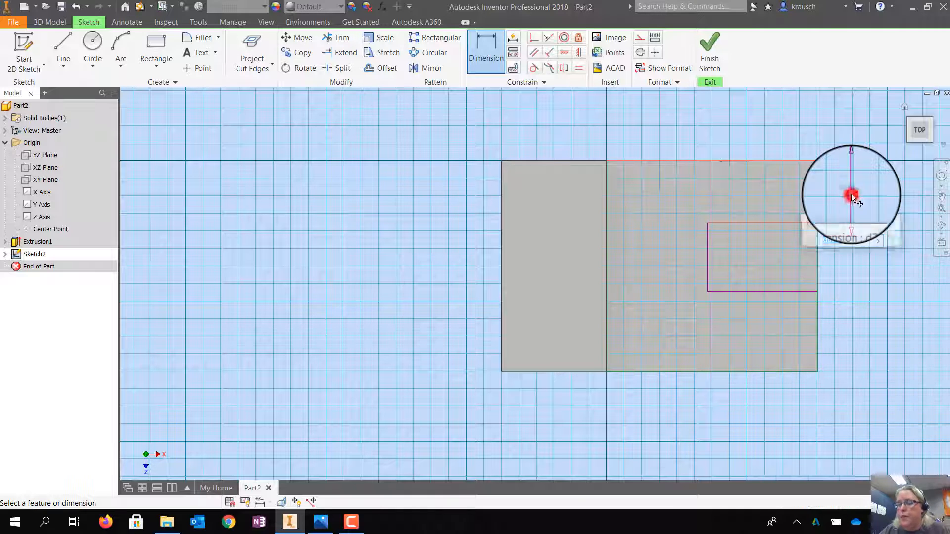
pyautogui.click(319, 523)
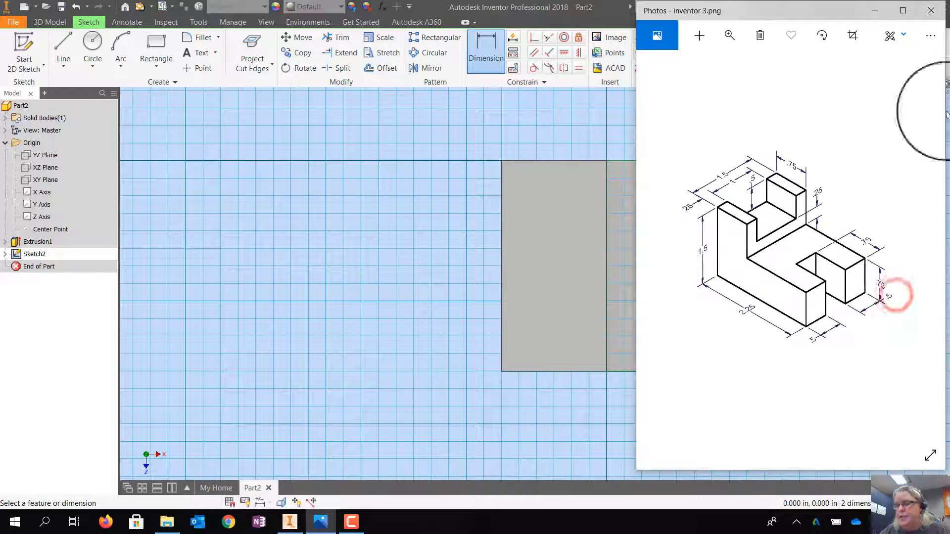
pyautogui.click(874, 11)
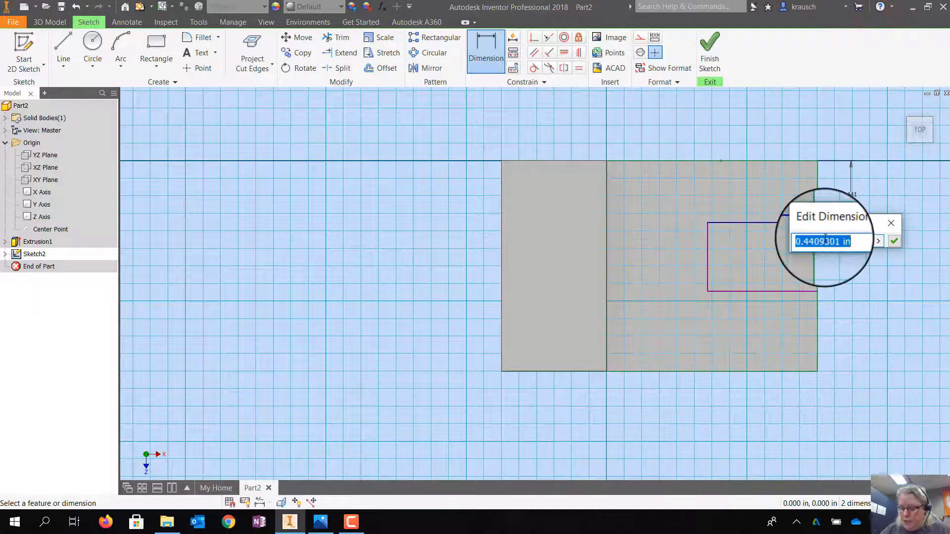
pyautogui.press('Return')
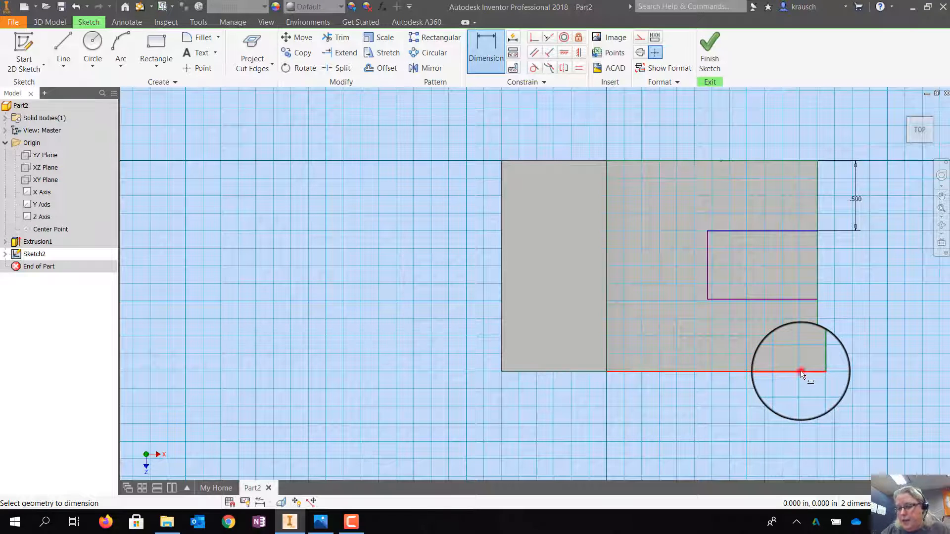
# Dimension the notch's front side line 0.5 in from the lower step's front edge
pyautogui.click(795, 300)
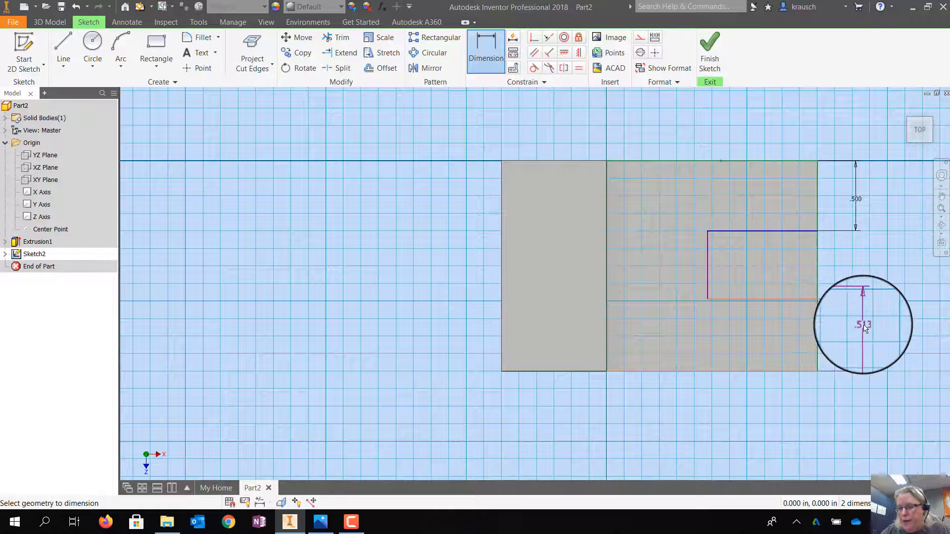
pyautogui.click(863, 325)
pyautogui.write('.5')
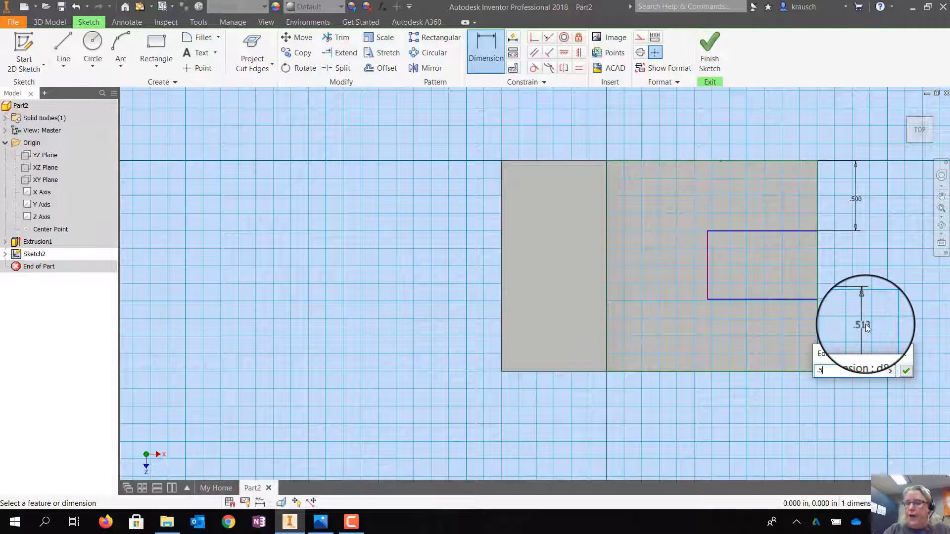
pyautogui.press('Return')
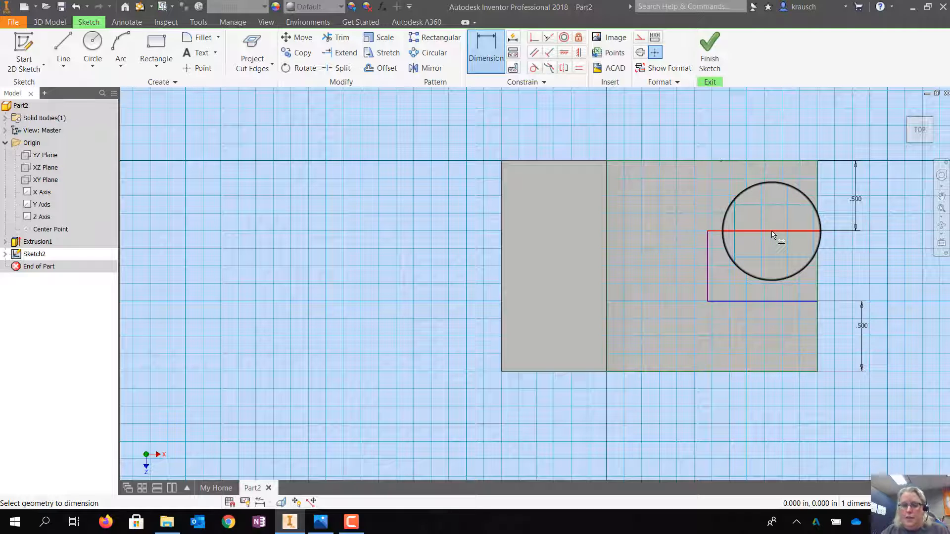
# Check the notch length in the reference drawing, dimension the notch's side line to 0.75 in and finish the sketch
pyautogui.click(772, 231)
pyautogui.click(764, 130)
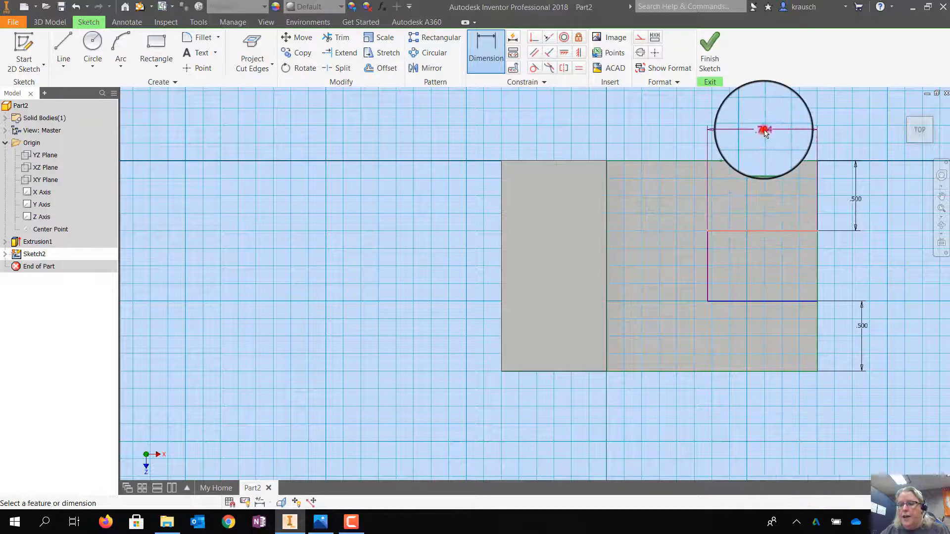
pyautogui.click(321, 522)
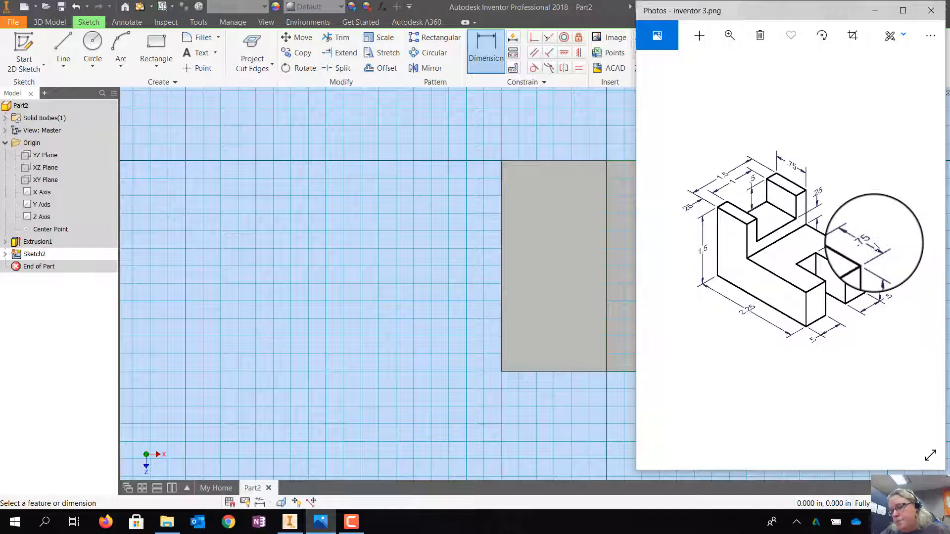
pyautogui.click(876, 238)
pyautogui.click(875, 11)
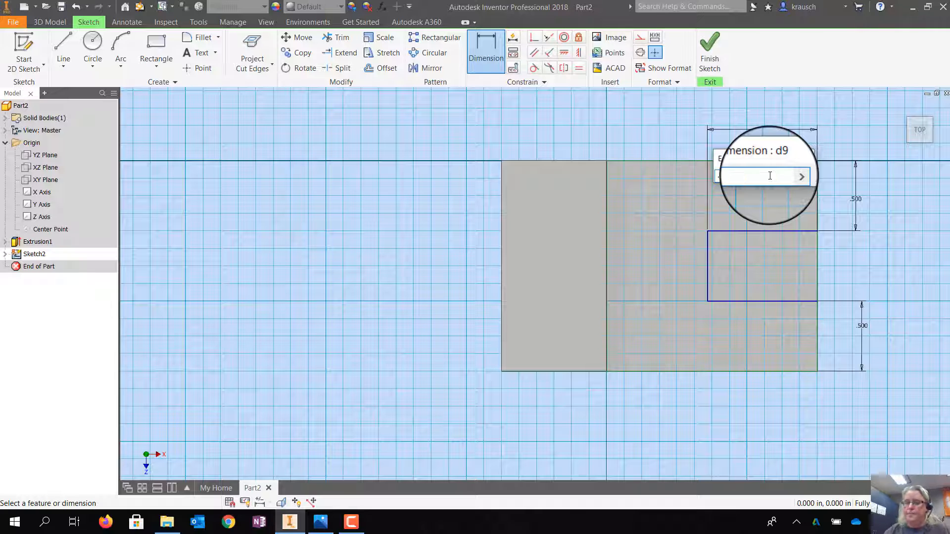
pyautogui.press('Return')
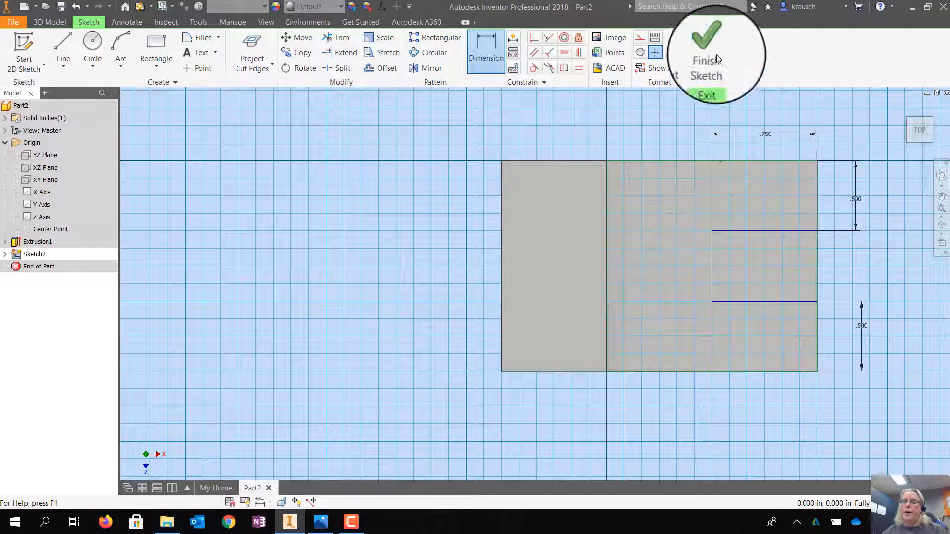
pyautogui.click(716, 57)
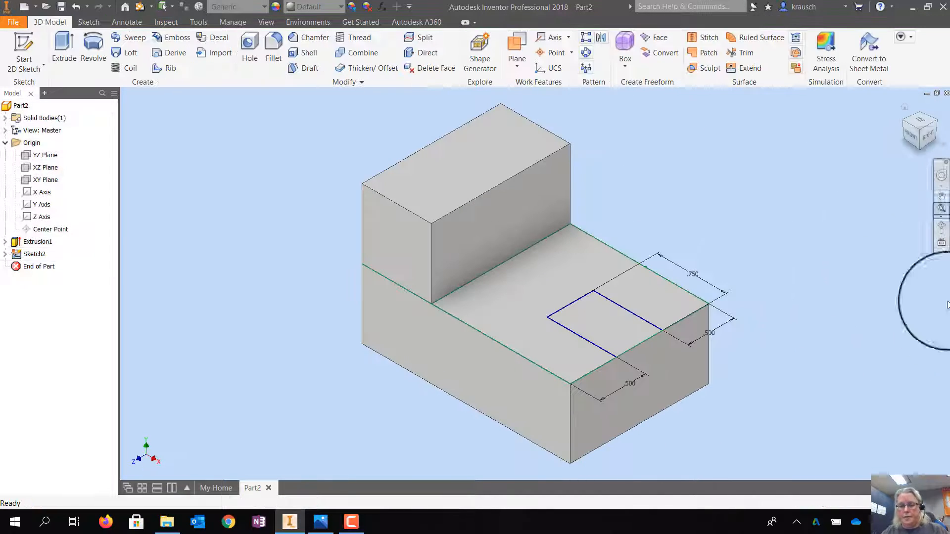
# Try extruding the notch profile as a 0.75 in deep cut through the lower step, and undo that extrusion
pyautogui.click(55, 34)
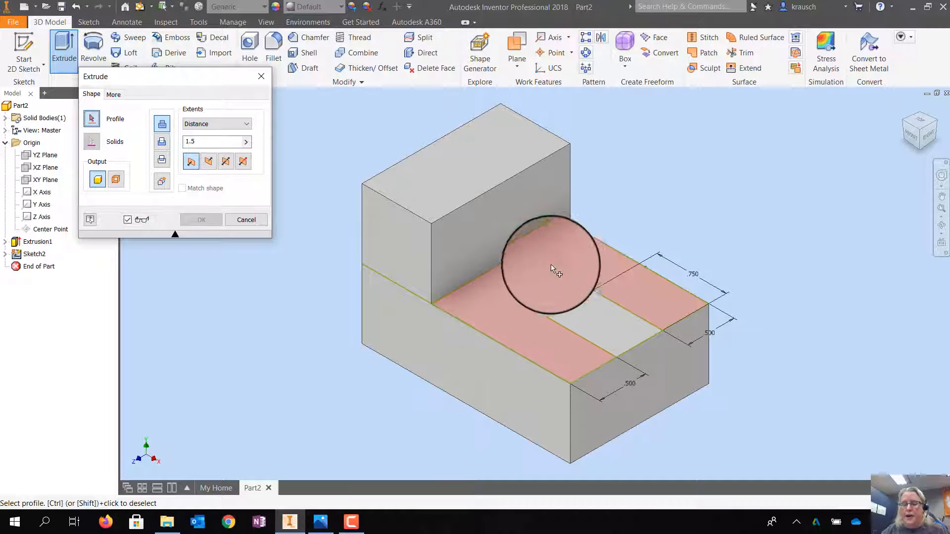
pyautogui.click(620, 320)
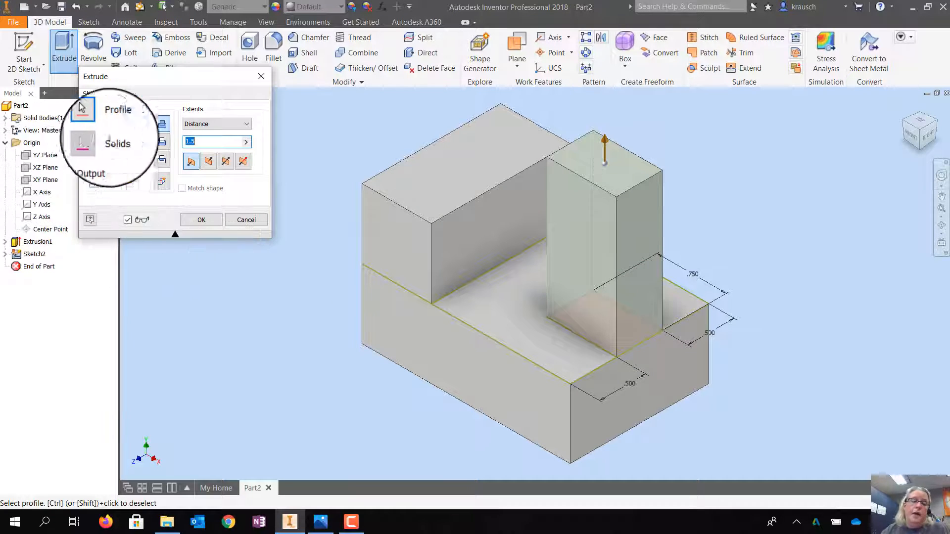
pyautogui.click(161, 143)
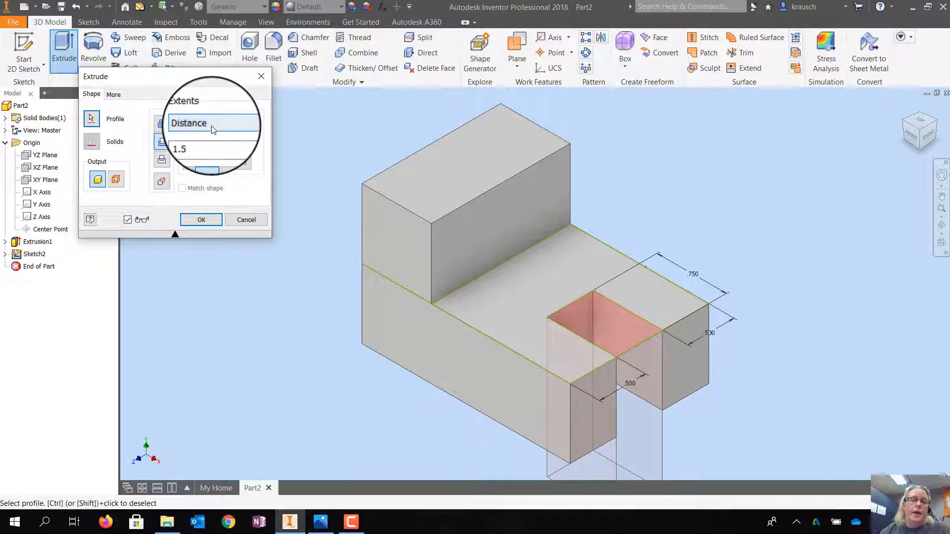
pyautogui.click(201, 144)
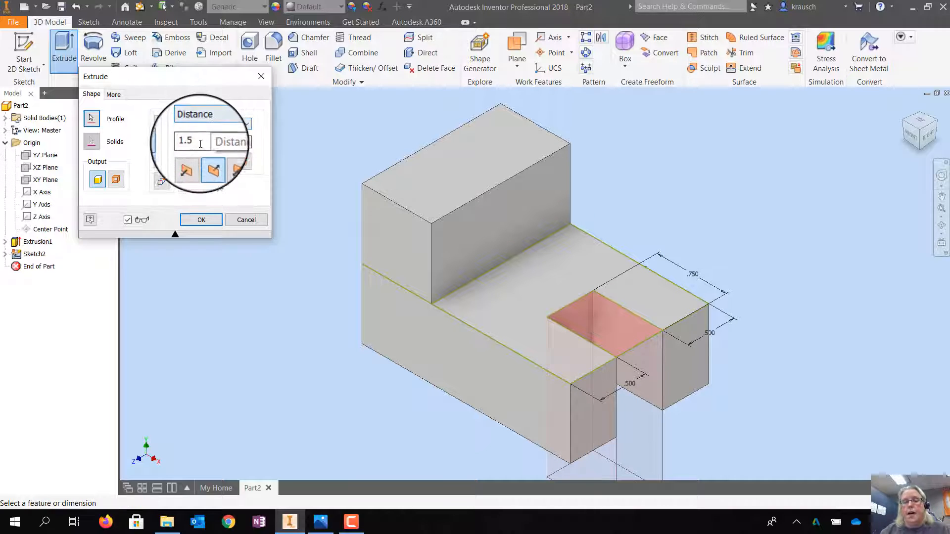
pyautogui.doubleClick(198, 144)
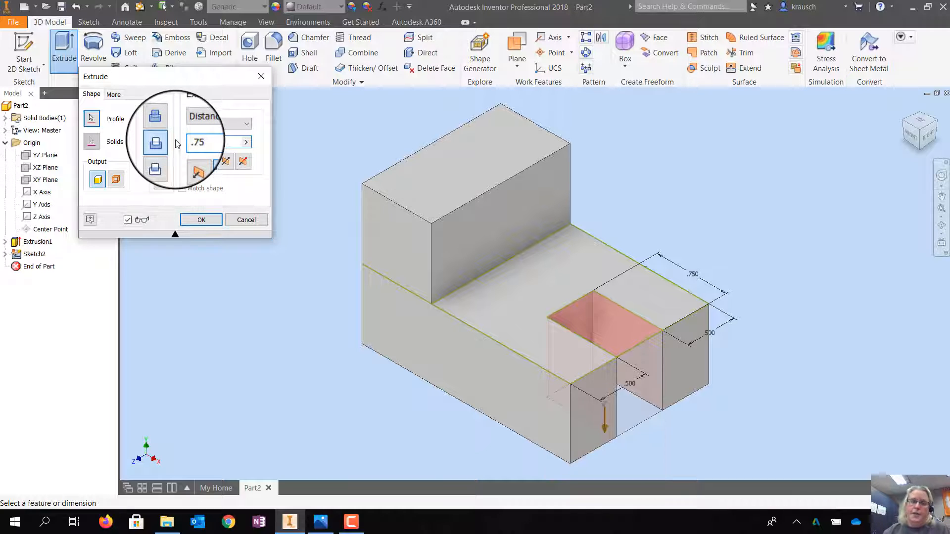
pyautogui.press('Return')
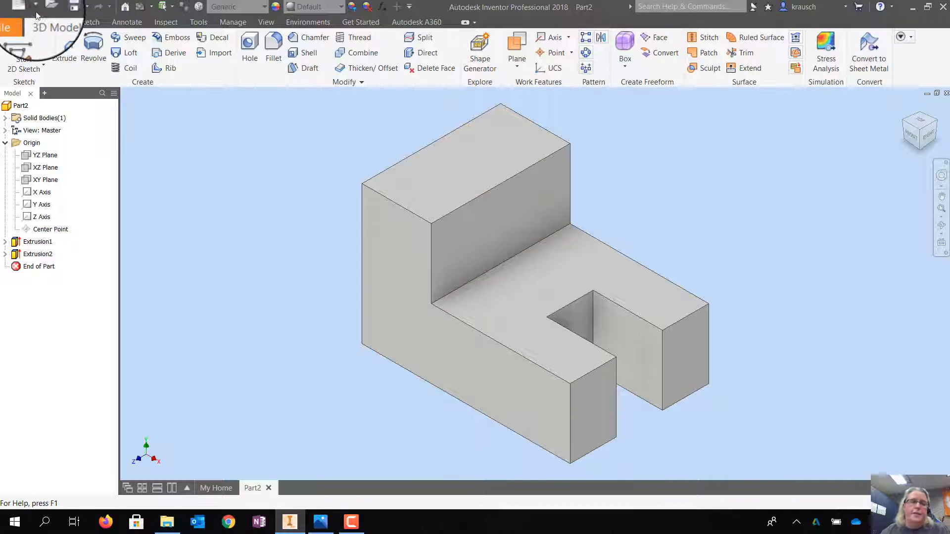
pyautogui.click(77, 10)
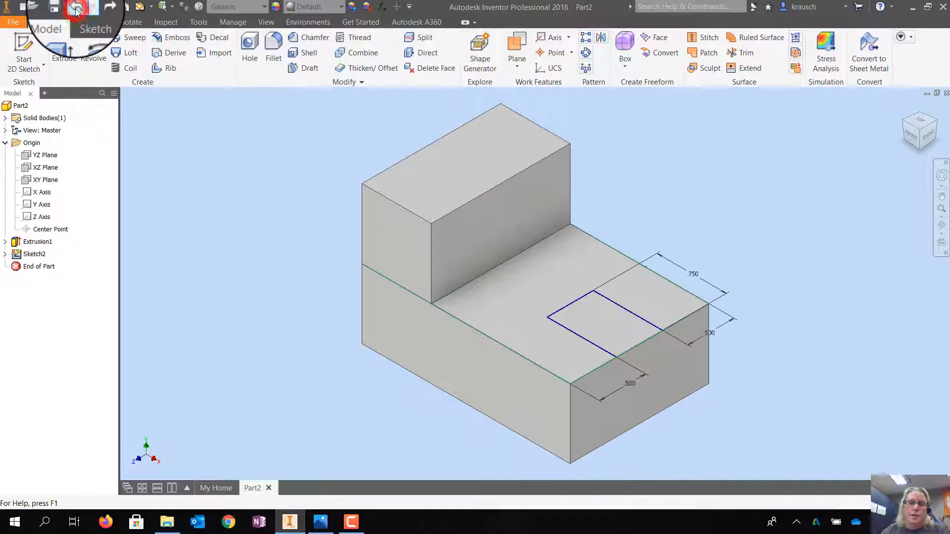
# Extrude the rectangular notch profile as a cut 0.75 in down through the lower step
pyautogui.click(64, 47)
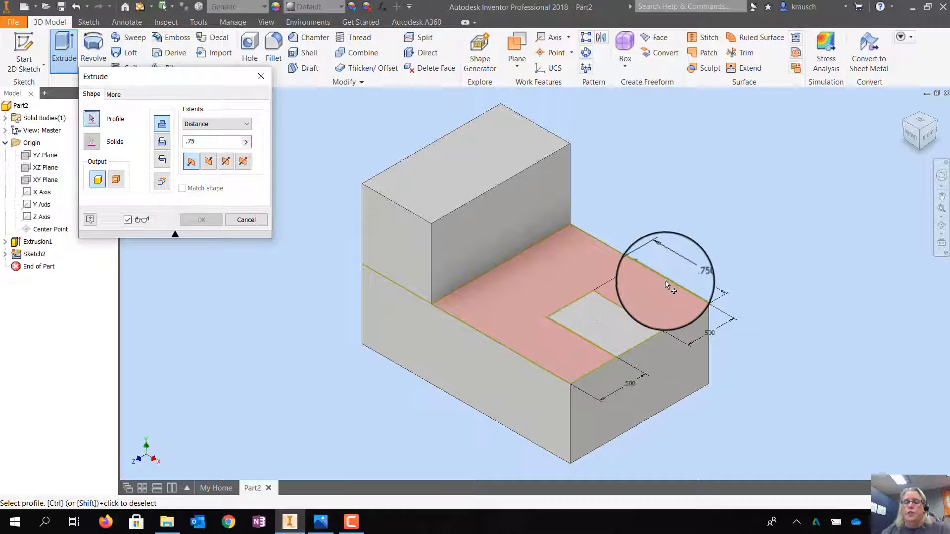
pyautogui.scroll(3, 606, 331)
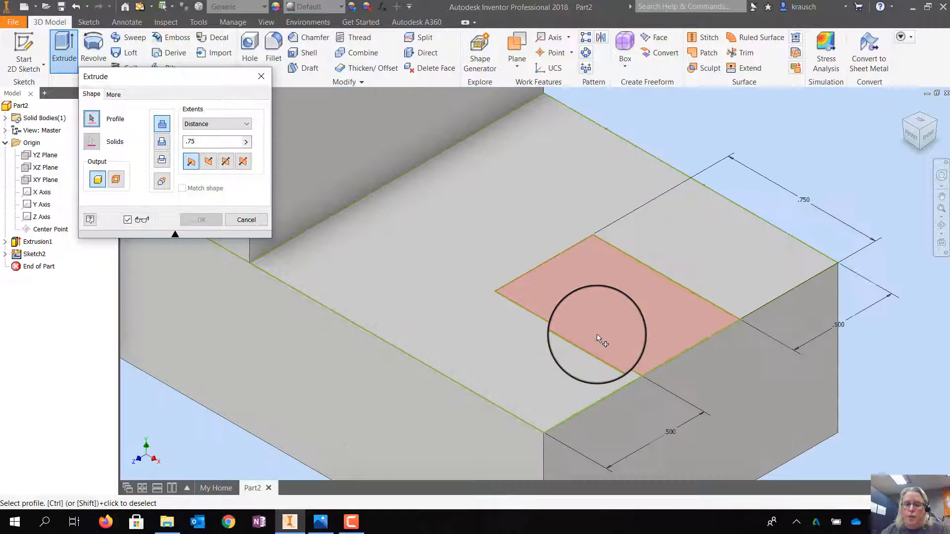
pyautogui.scroll(-3, 598, 339)
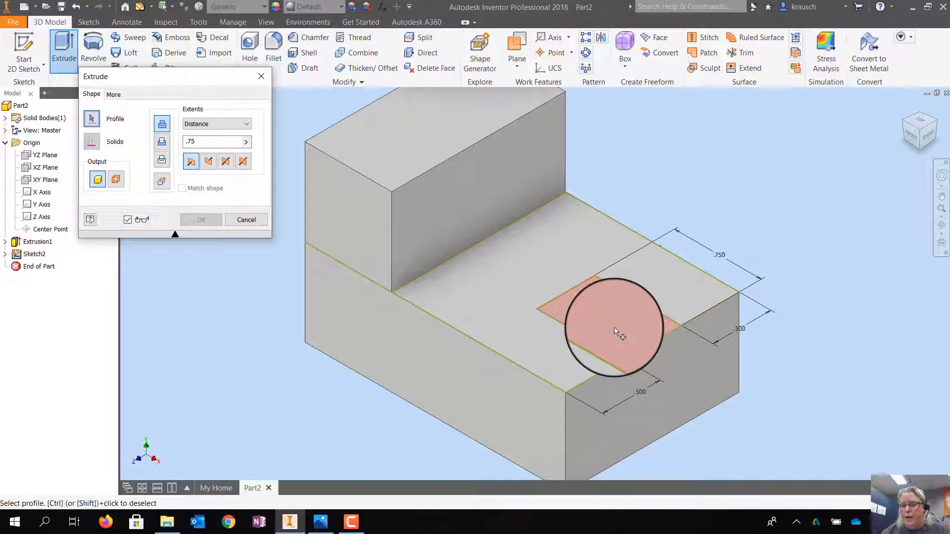
pyautogui.click(613, 328)
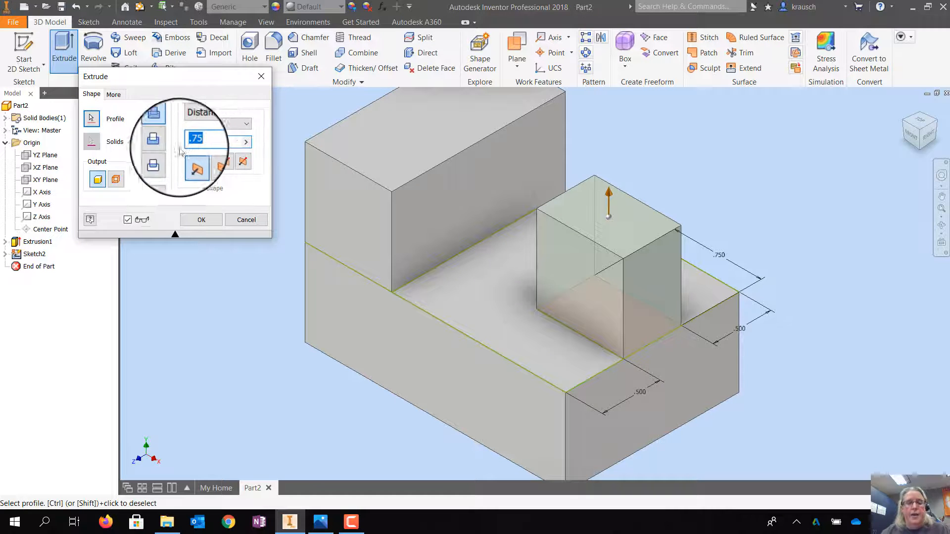
pyautogui.click(162, 143)
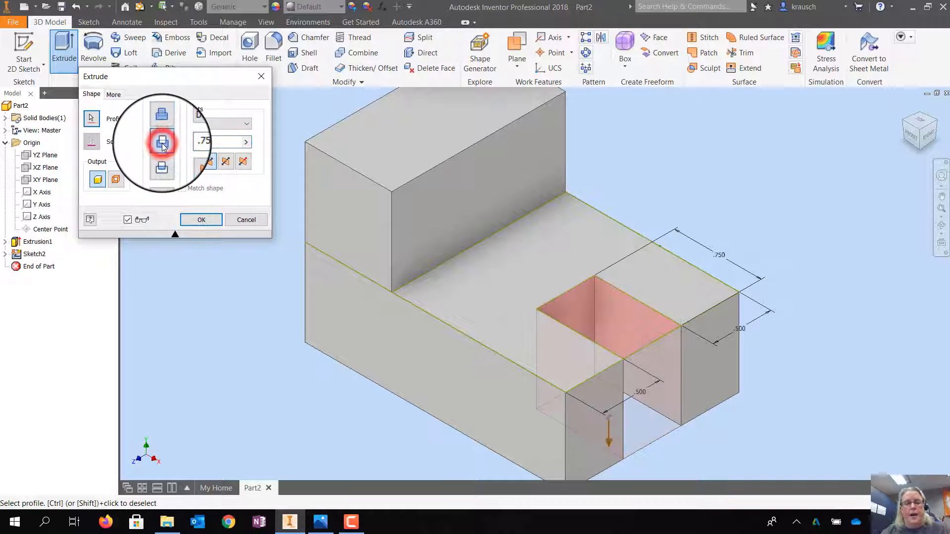
pyautogui.click(209, 219)
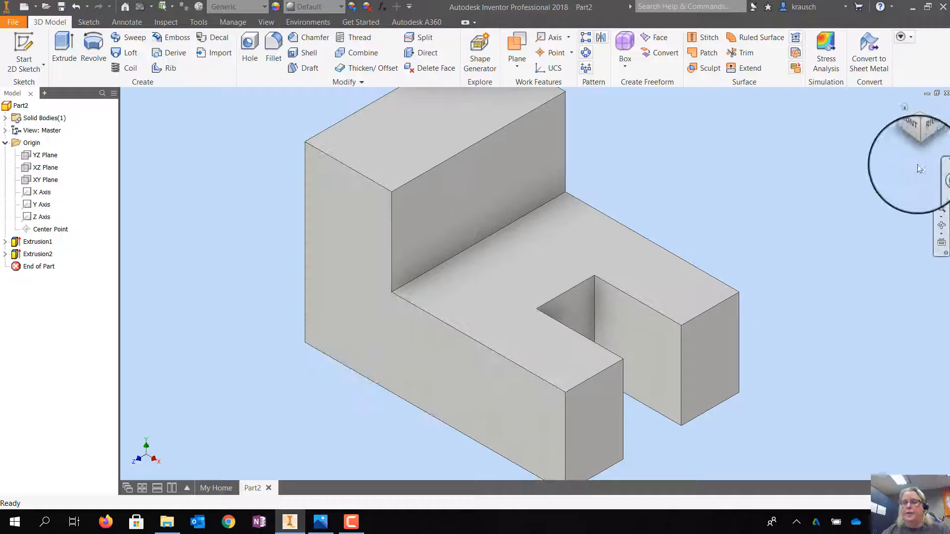
# Start a 2D sketch on the raised block's vertical face above the lower step and project the cut edges into it
pyautogui.click(926, 136)
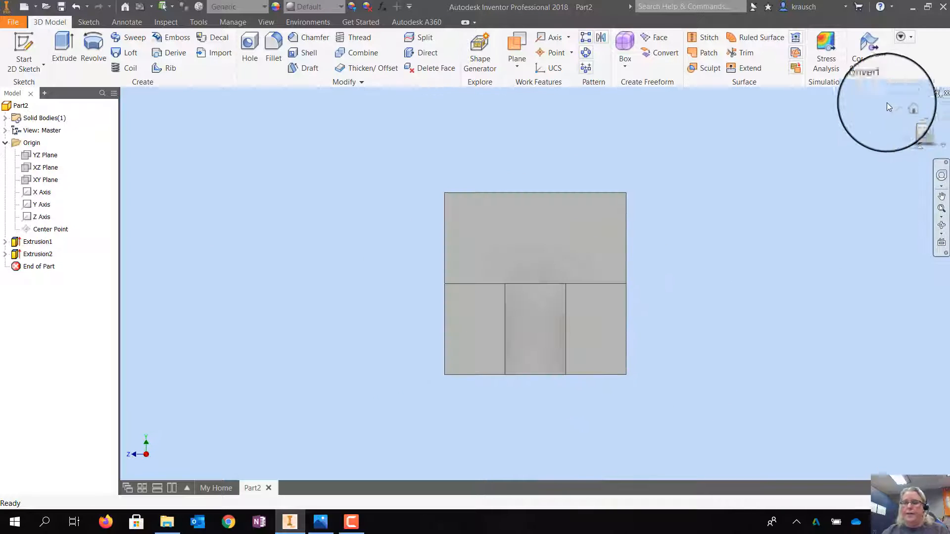
pyautogui.click(910, 119)
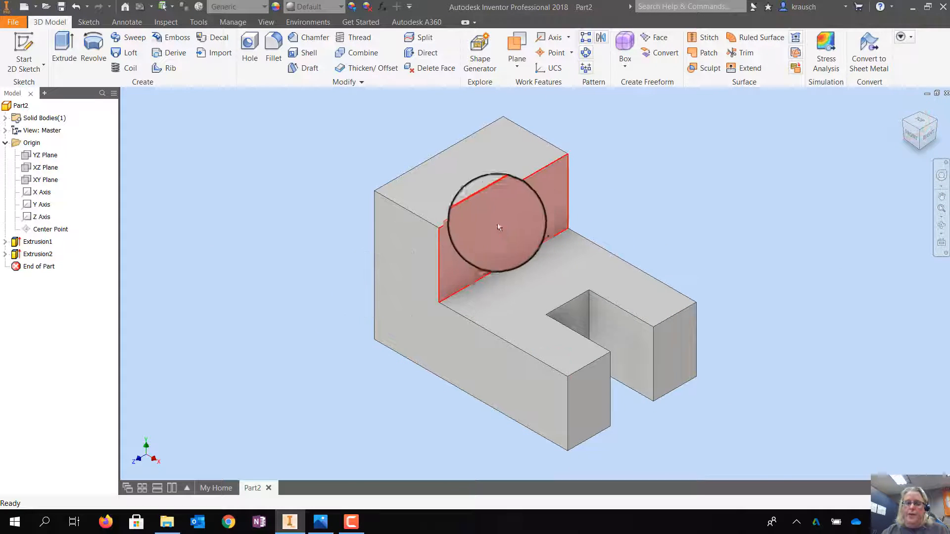
pyautogui.click(930, 141)
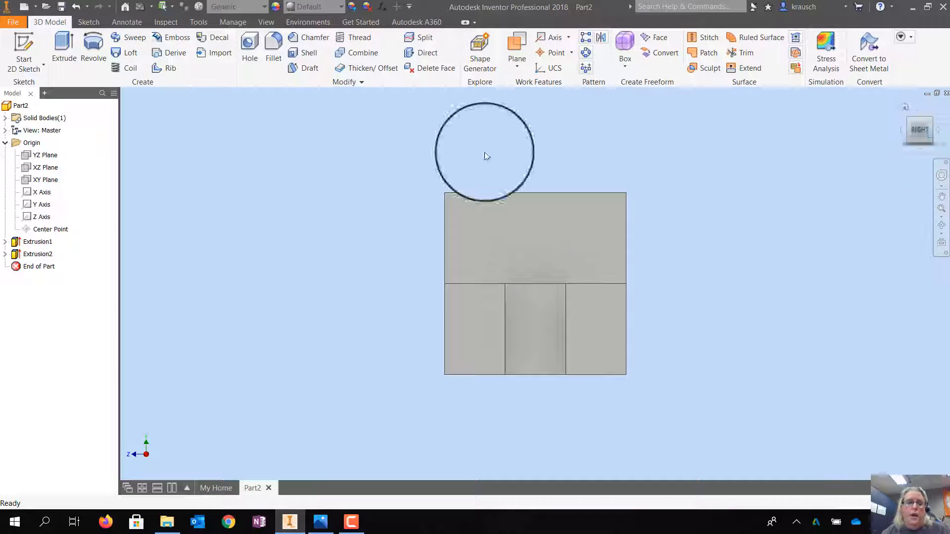
pyautogui.click(24, 47)
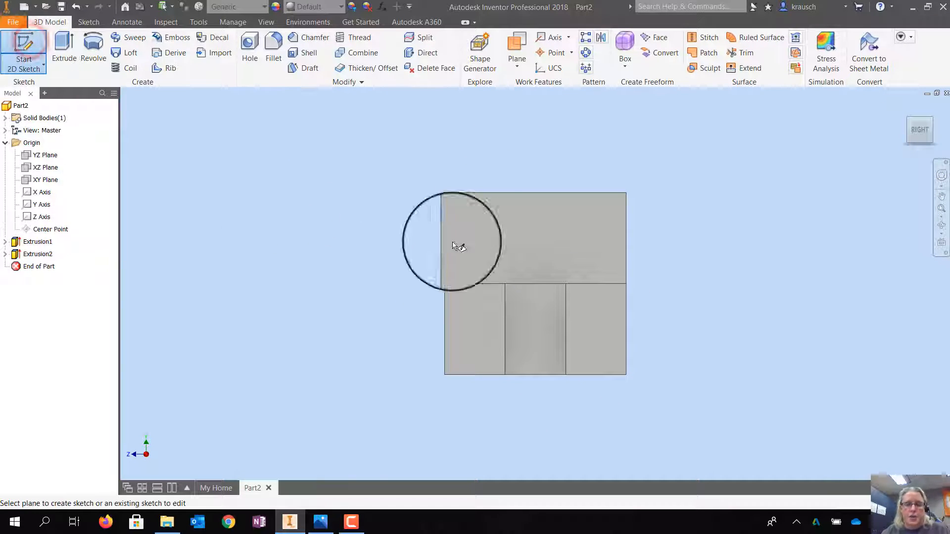
pyautogui.click(533, 230)
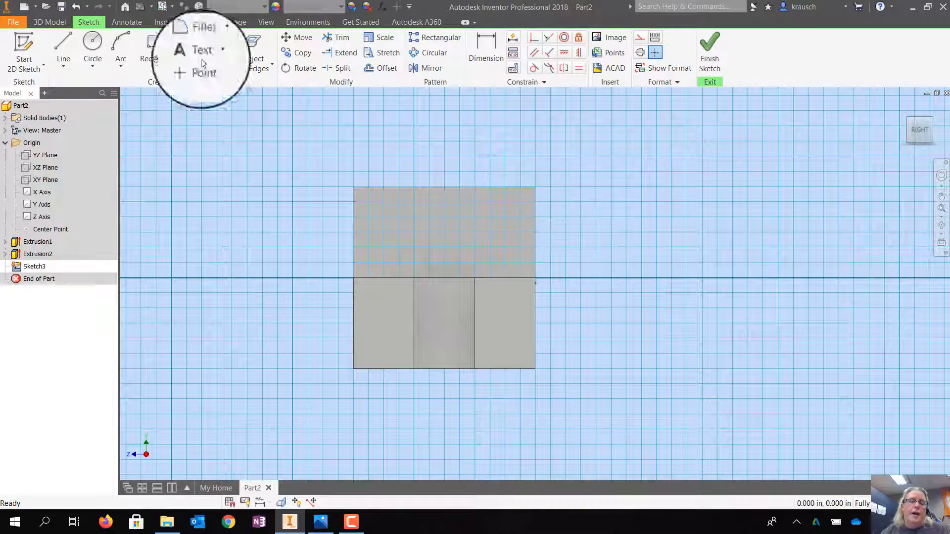
pyautogui.click(249, 40)
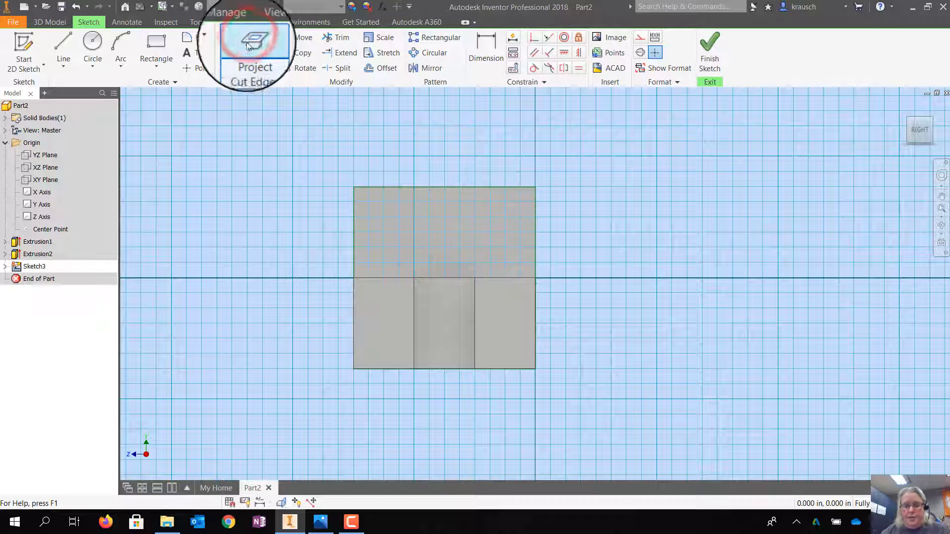
pyautogui.scroll(-3, 470, 221)
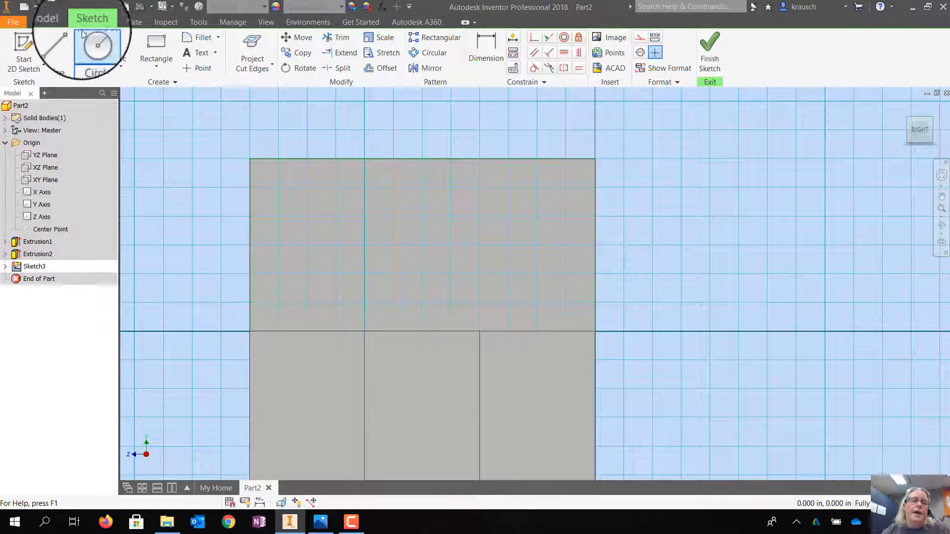
# Draw an open U-shaped notch outline of three lines about 1.05 in wide, starting and ending above the raised block's upper edge
pyautogui.click(63, 47)
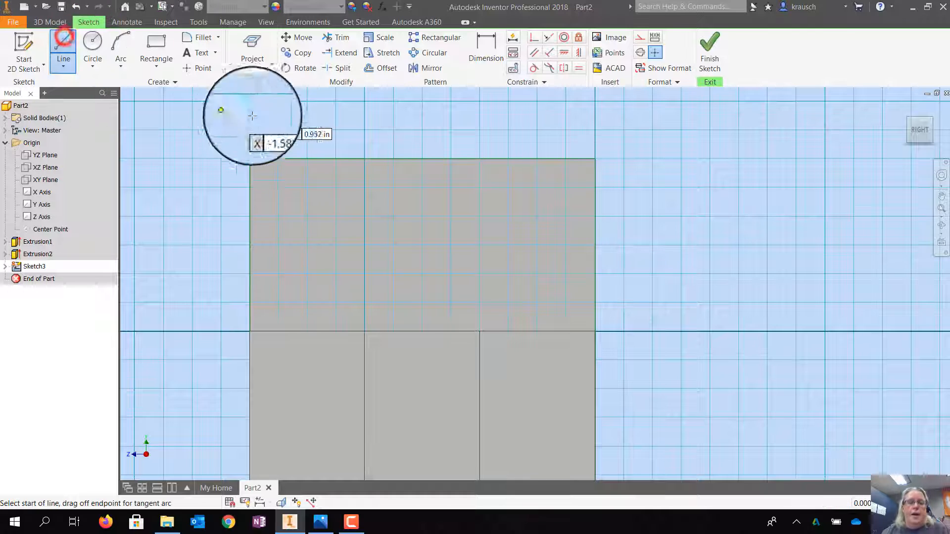
pyautogui.click(299, 131)
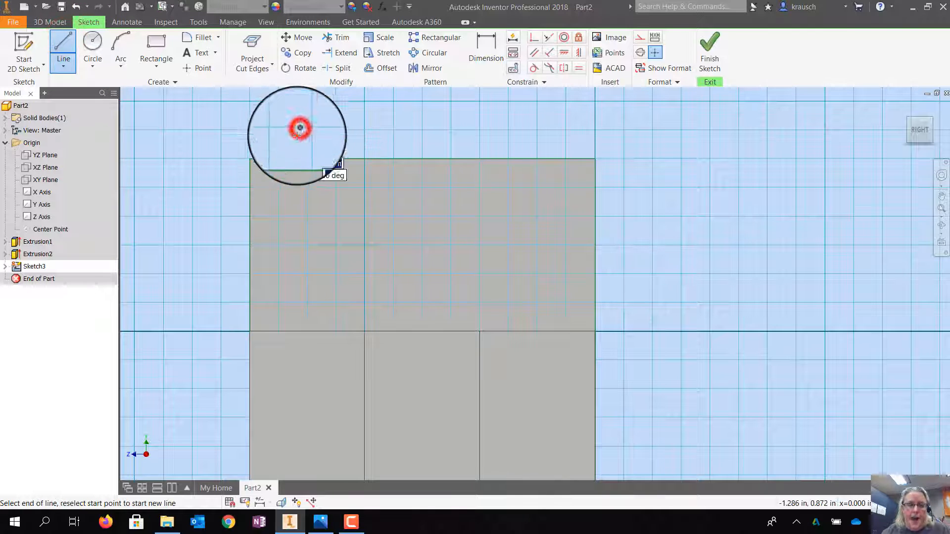
pyautogui.click(298, 237)
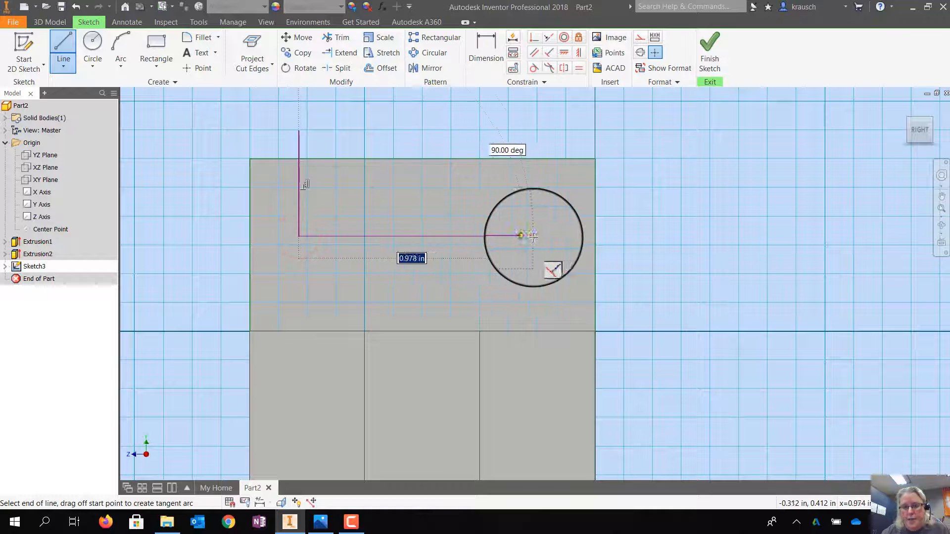
pyautogui.click(541, 236)
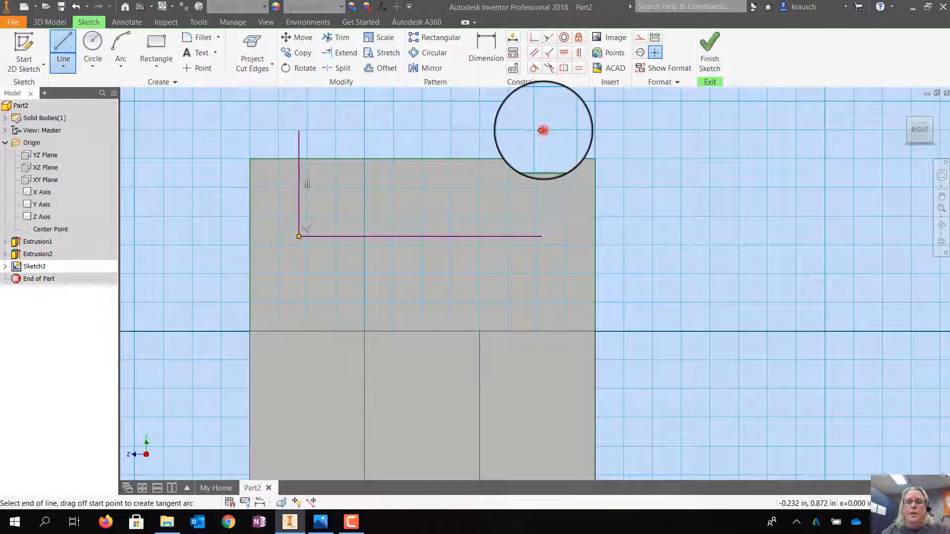
pyautogui.click(542, 130)
pyautogui.press('Escape')
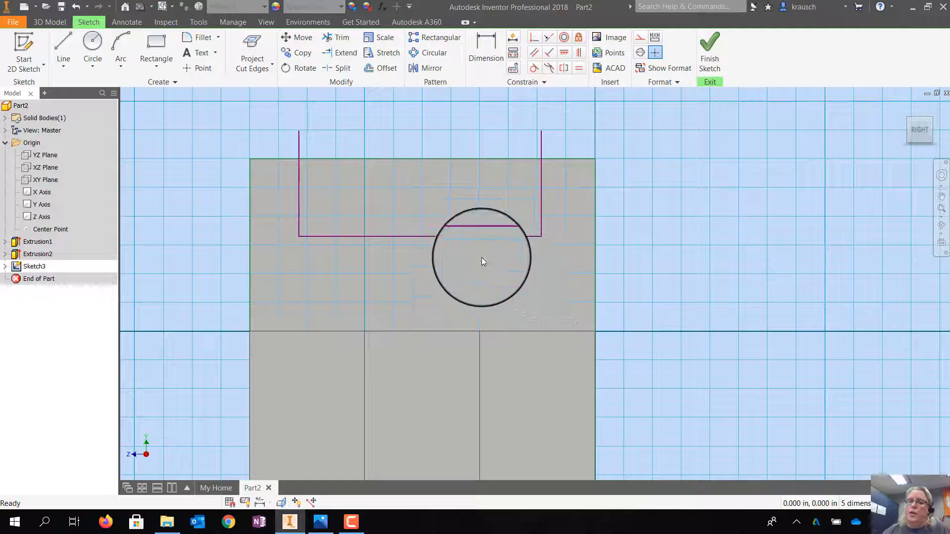
# Trim both vertical notch lines where they extend above the raised block's upper edge
pyautogui.click(342, 39)
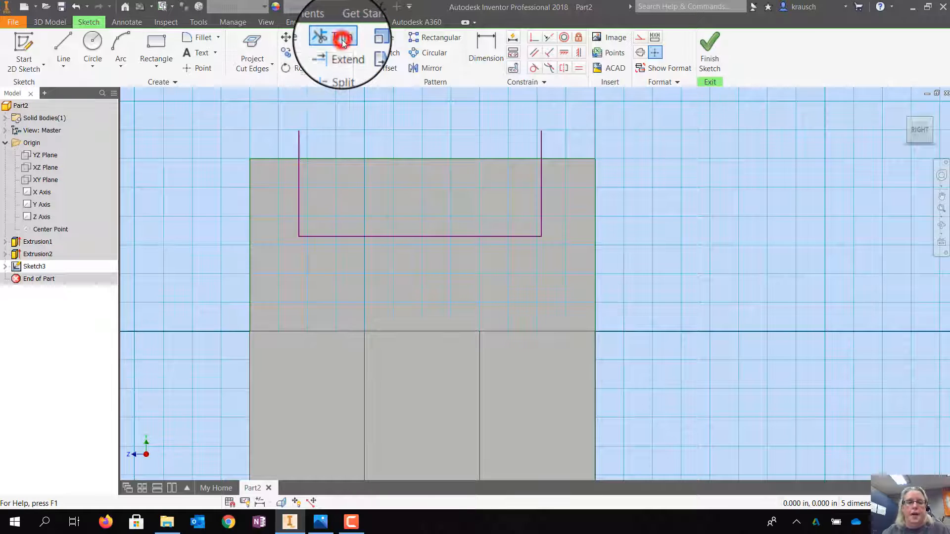
pyautogui.click(299, 143)
pyautogui.click(541, 145)
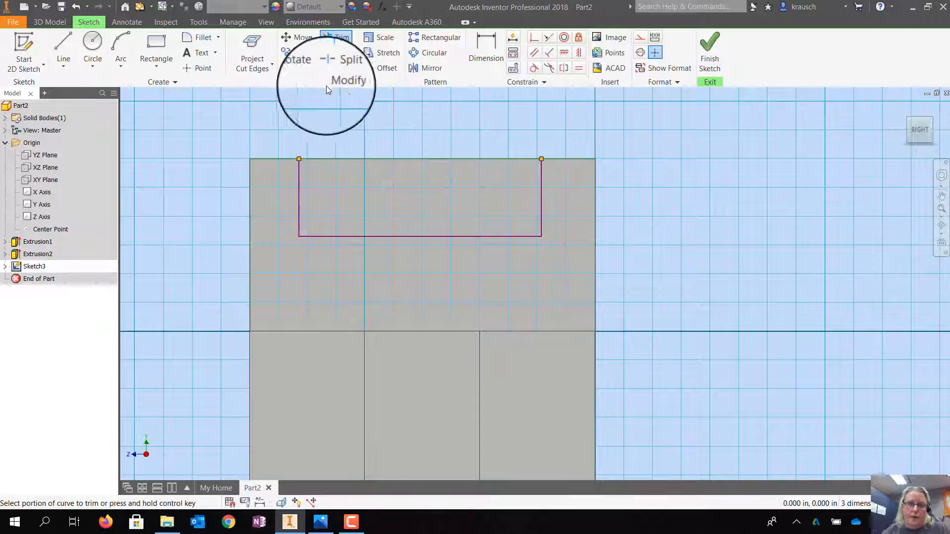
# Check the notch sizes in the reference drawing and dimension the notch's right side 0.25 in from the block's right edge
pyautogui.click(319, 521)
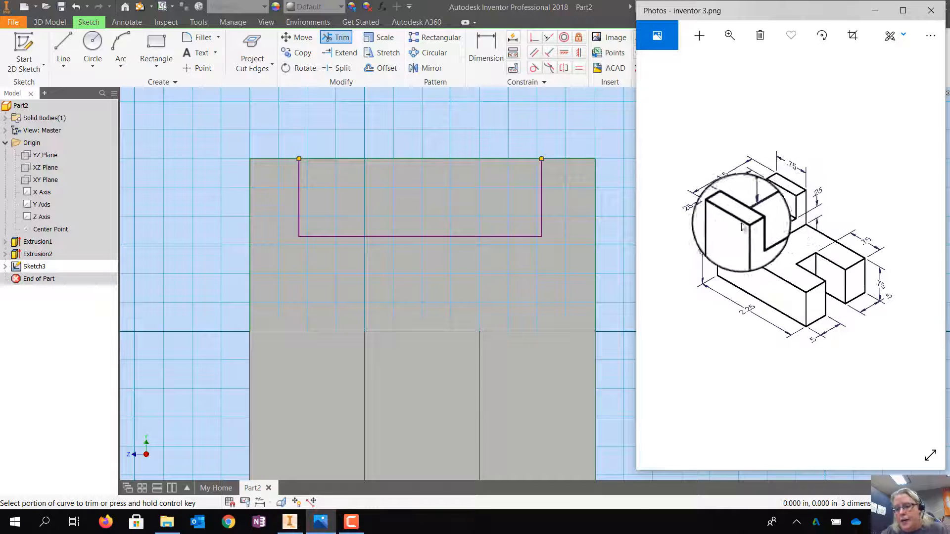
pyautogui.click(721, 204)
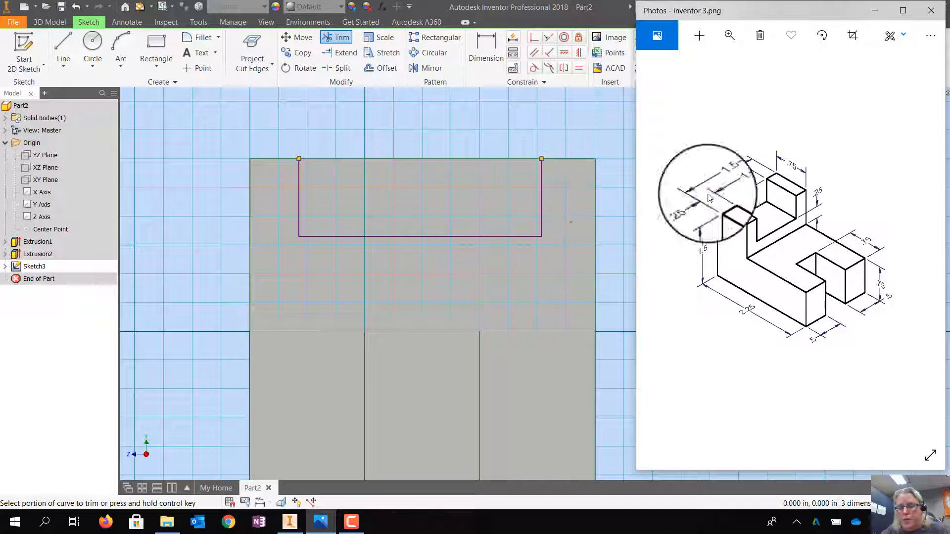
pyautogui.click(691, 210)
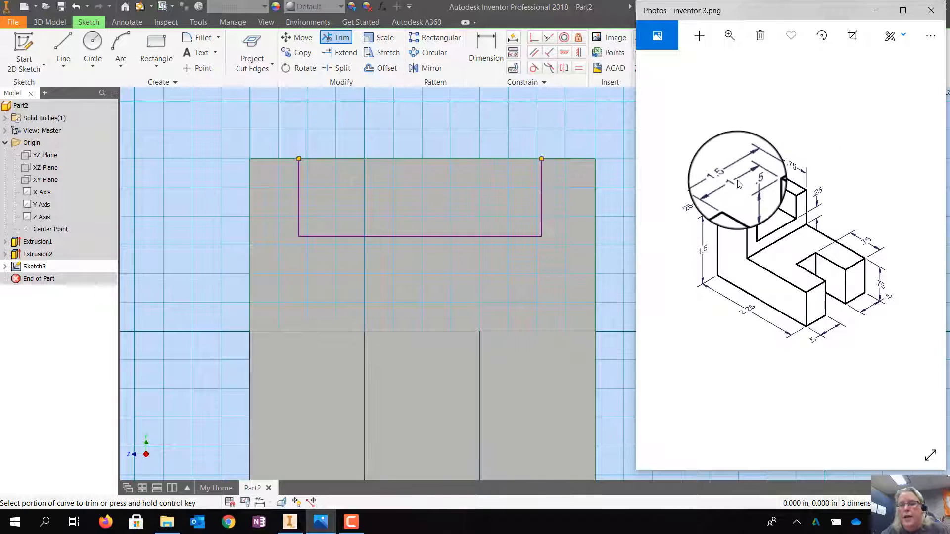
pyautogui.click(875, 10)
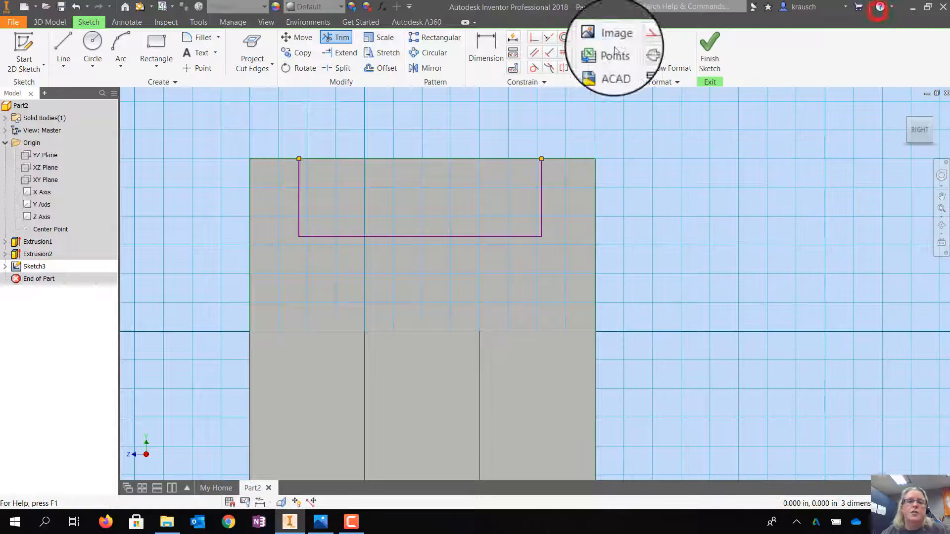
pyautogui.click(491, 49)
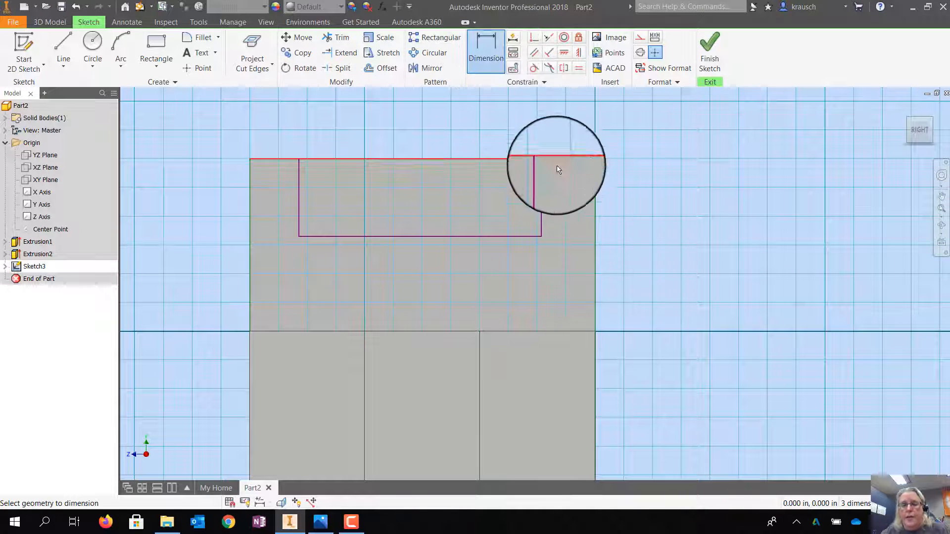
pyautogui.moveTo(543, 200); pyautogui.dragTo(597, 202)
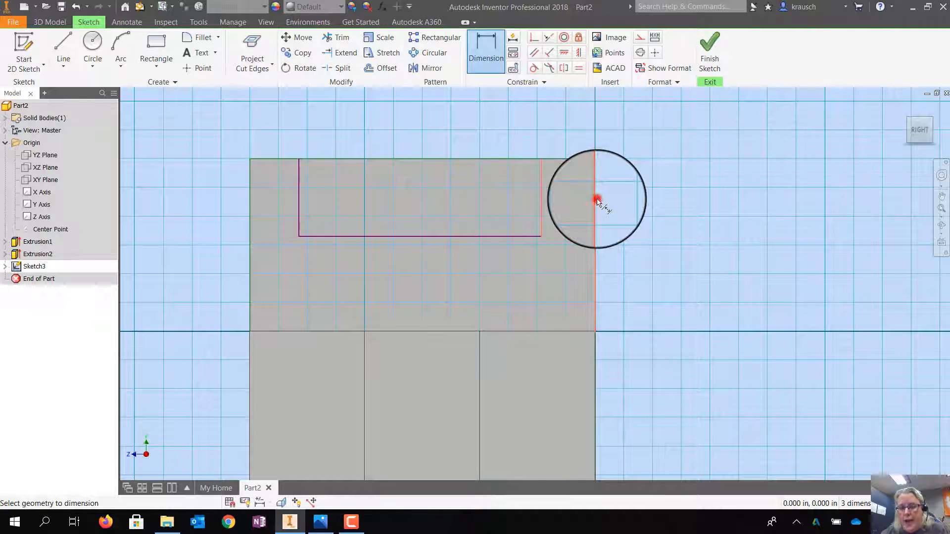
pyautogui.click(595, 201)
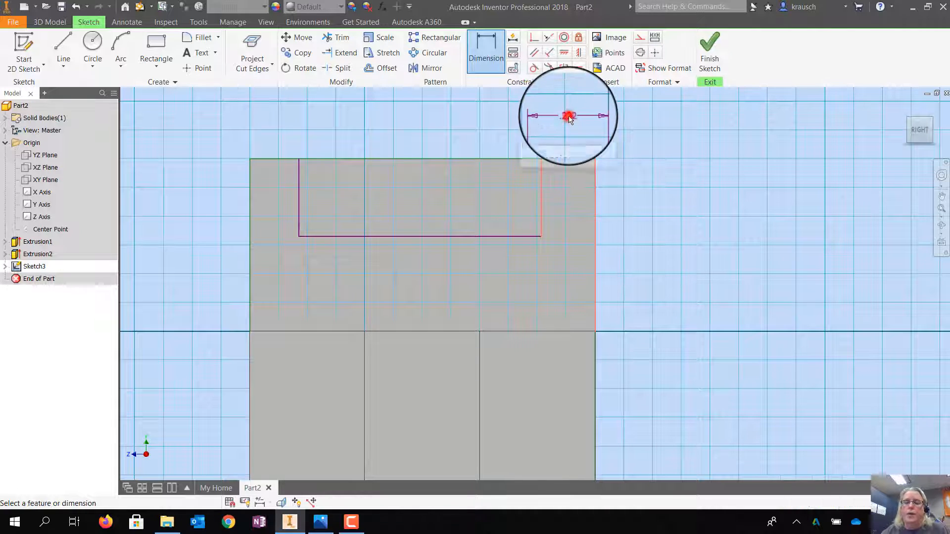
pyautogui.click(569, 118)
pyautogui.write('.25')
pyautogui.press('Return')
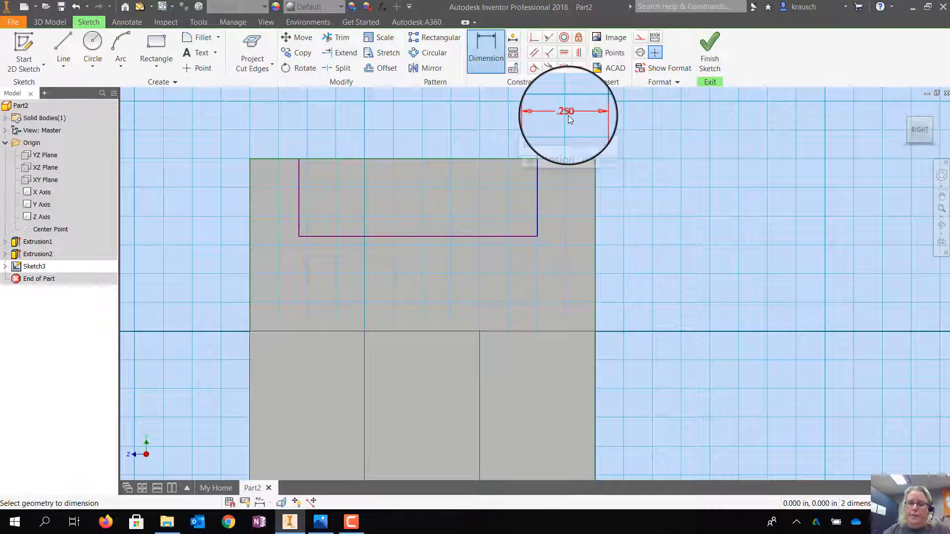
pyautogui.click(254, 199)
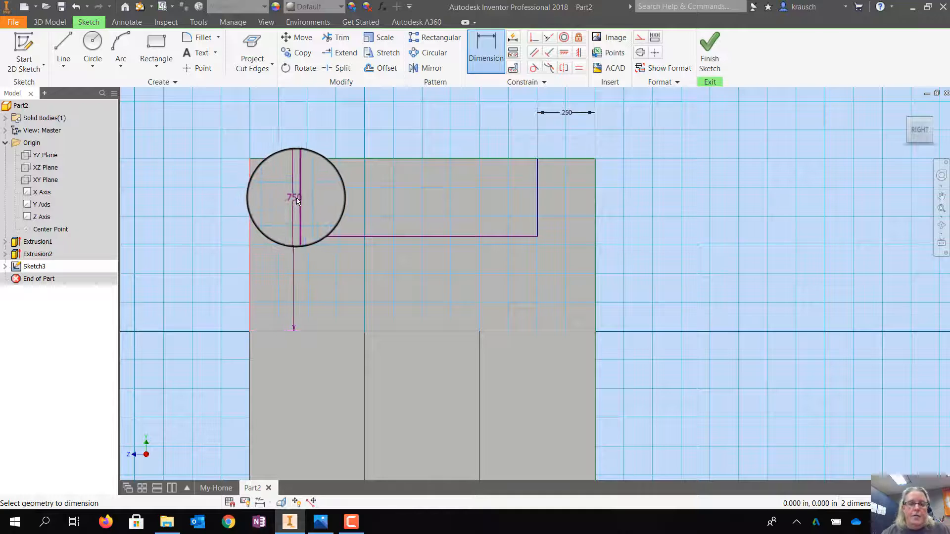
pyautogui.click(301, 197)
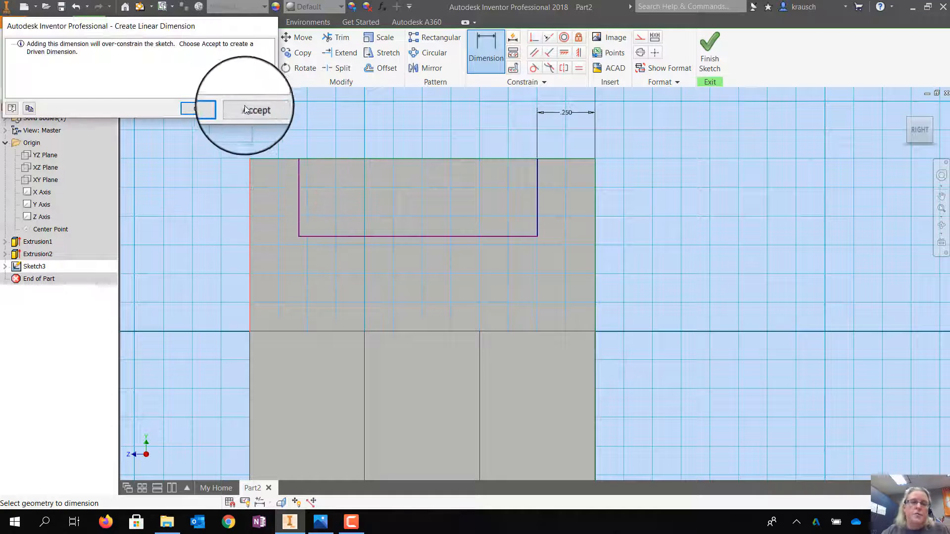
pyautogui.click(200, 109)
# Dimension the notch's left side 0.25 in from the block's left edge
pyautogui.click(473, 47)
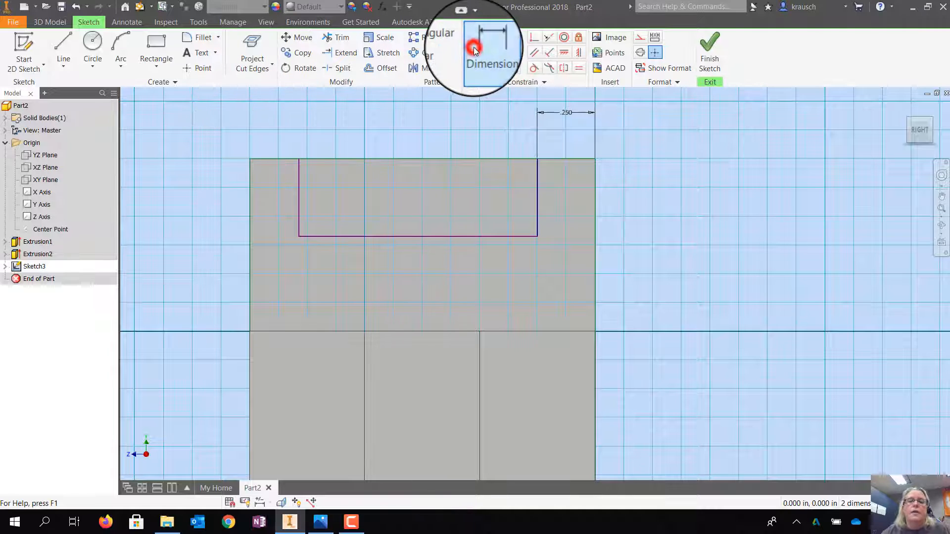
pyautogui.click(249, 201)
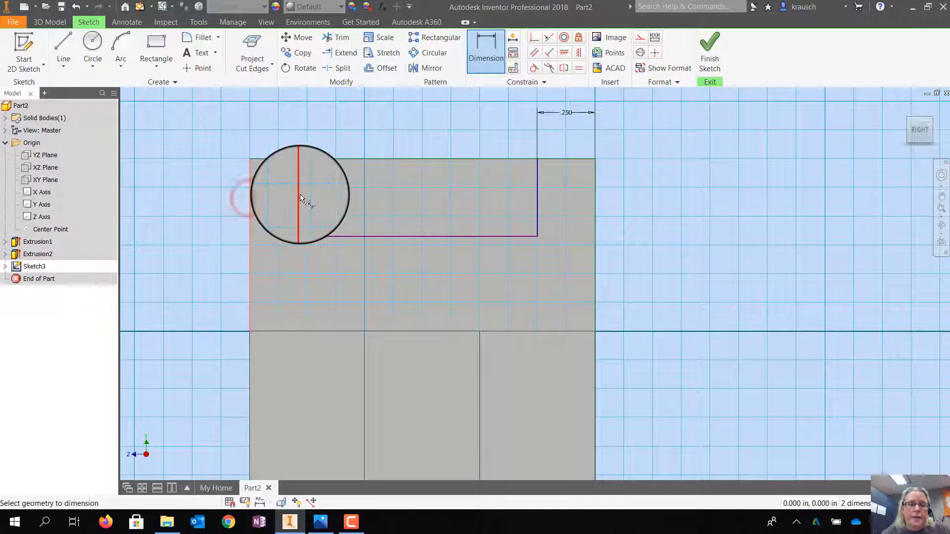
pyautogui.click(299, 196)
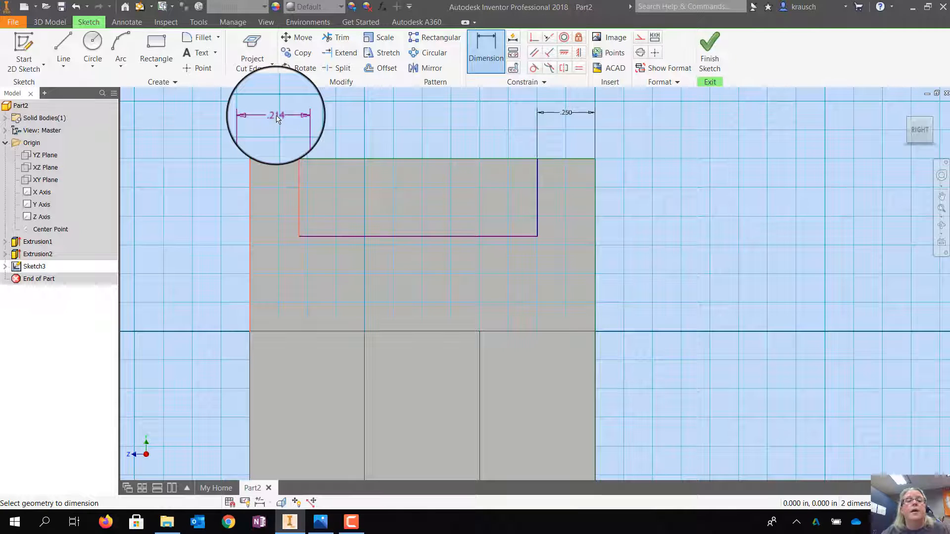
pyautogui.click(278, 116)
pyautogui.write('.25')
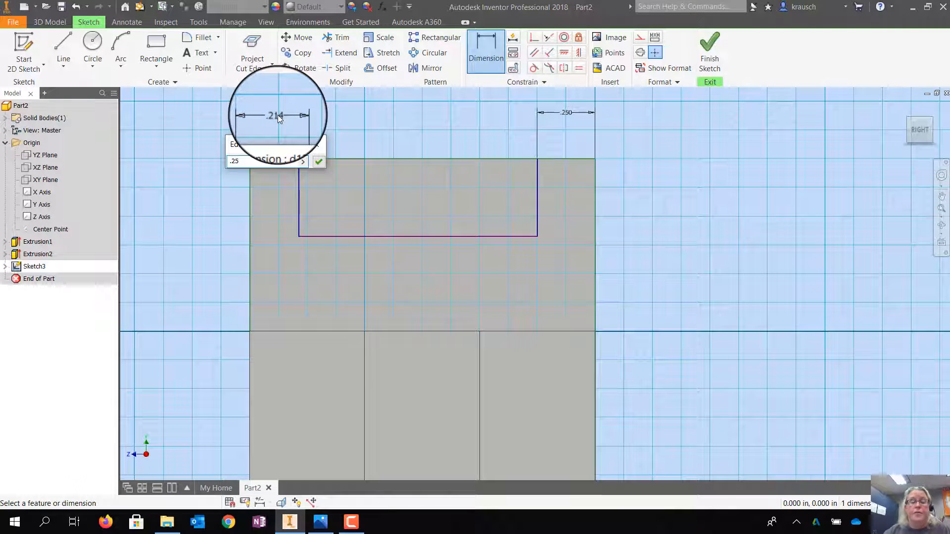
pyautogui.press('Return')
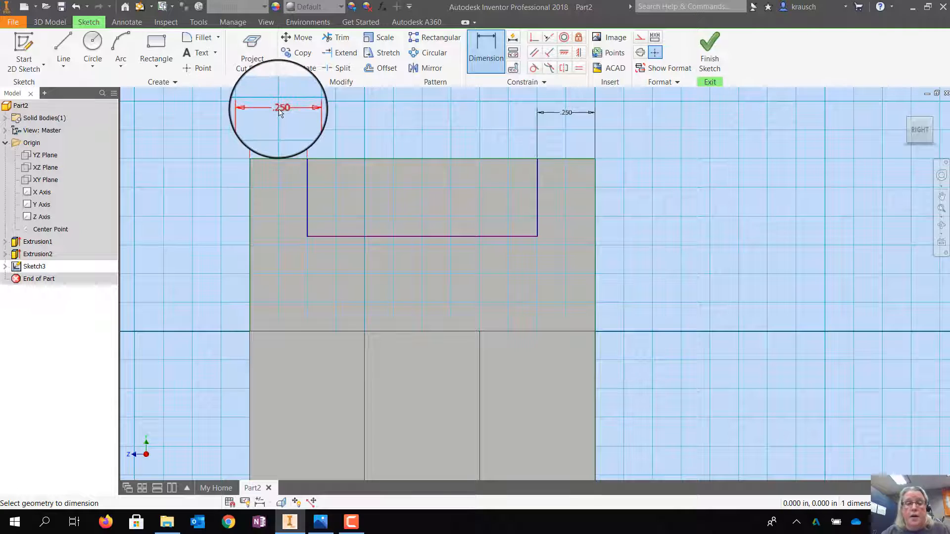
# Dimension the notch's vertical side to a depth of 0.5 in and finish the sketch
pyautogui.click(308, 210)
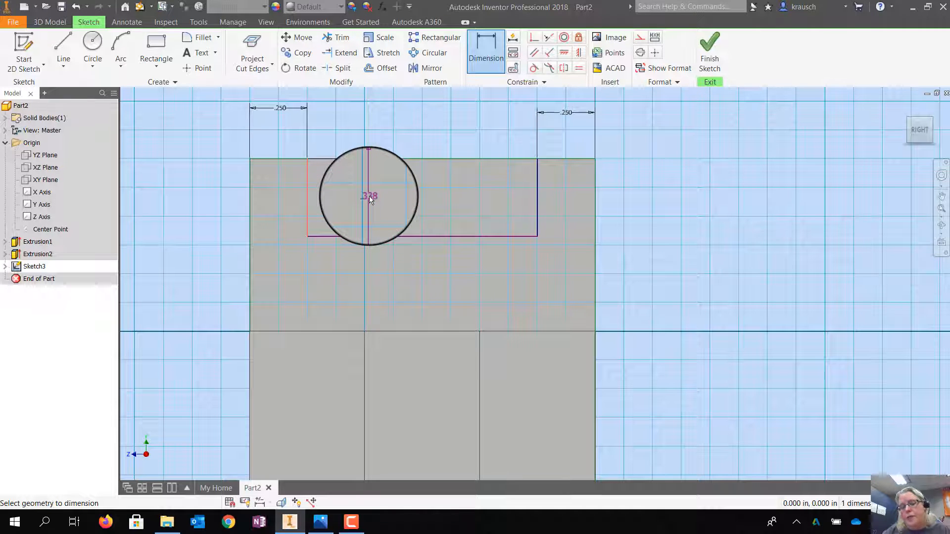
pyautogui.click(371, 197)
pyautogui.write('.5')
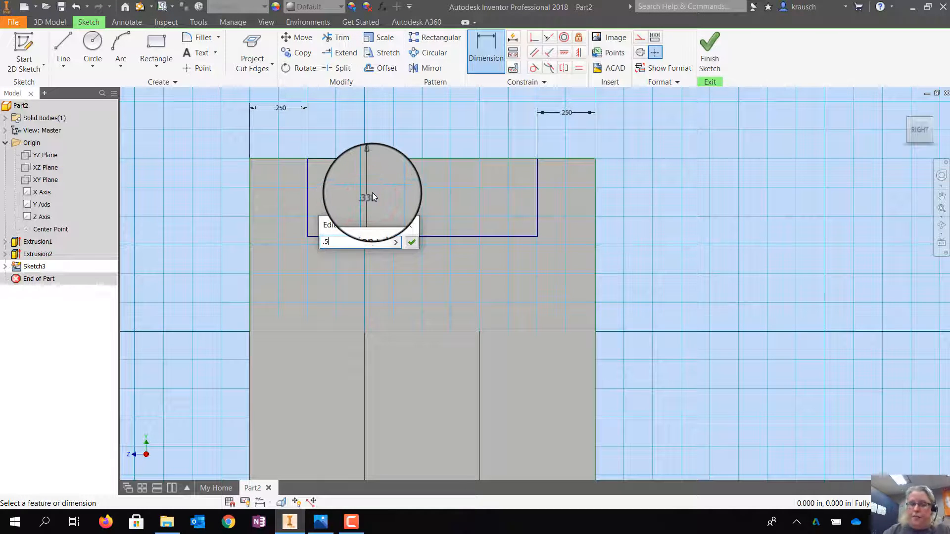
pyautogui.press('Return')
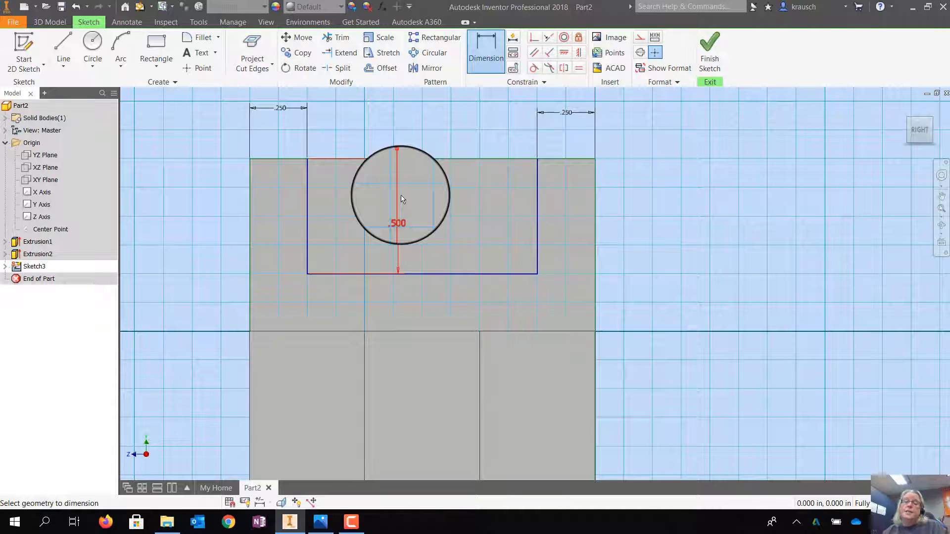
pyautogui.click(713, 43)
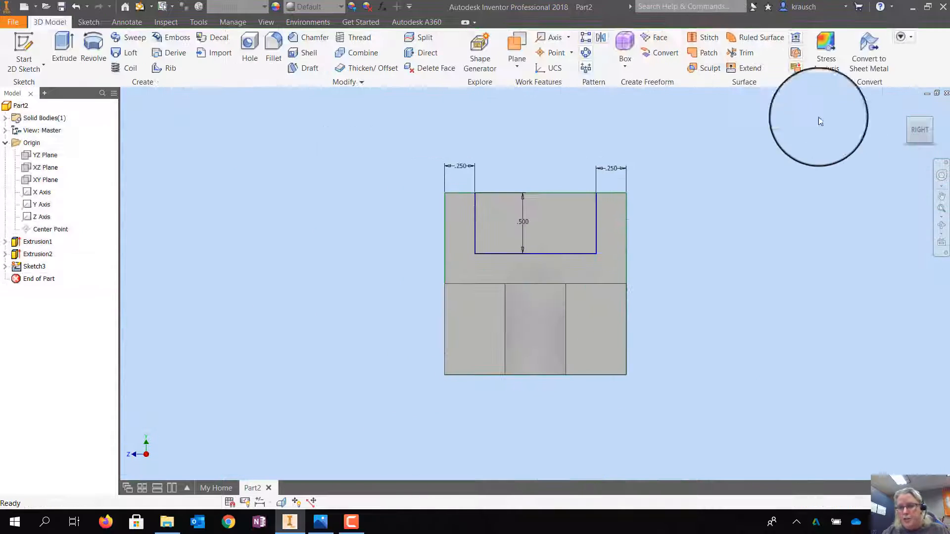
# Extrude the notch profile as a cut through the raised block with a distance of 0.75 in
pyautogui.click(903, 105)
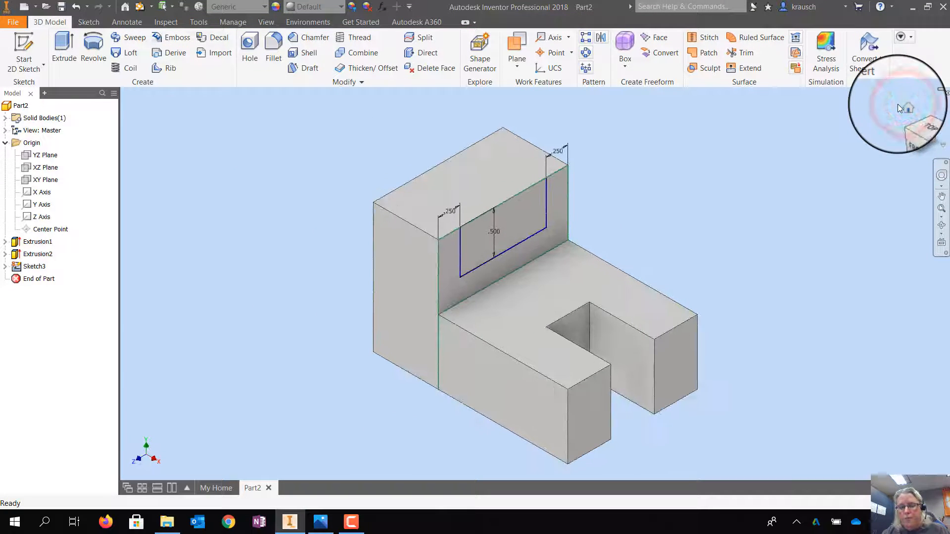
pyautogui.click(63, 45)
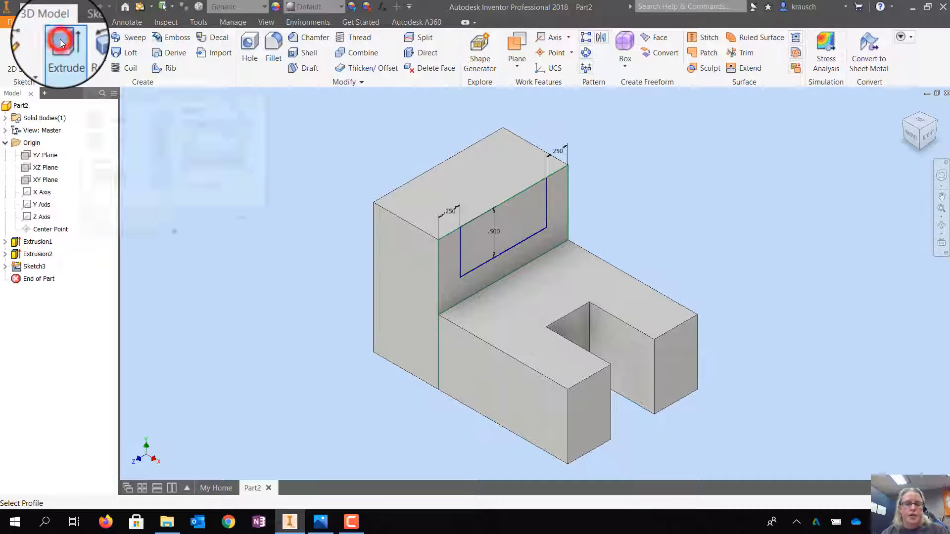
pyautogui.click(450, 242)
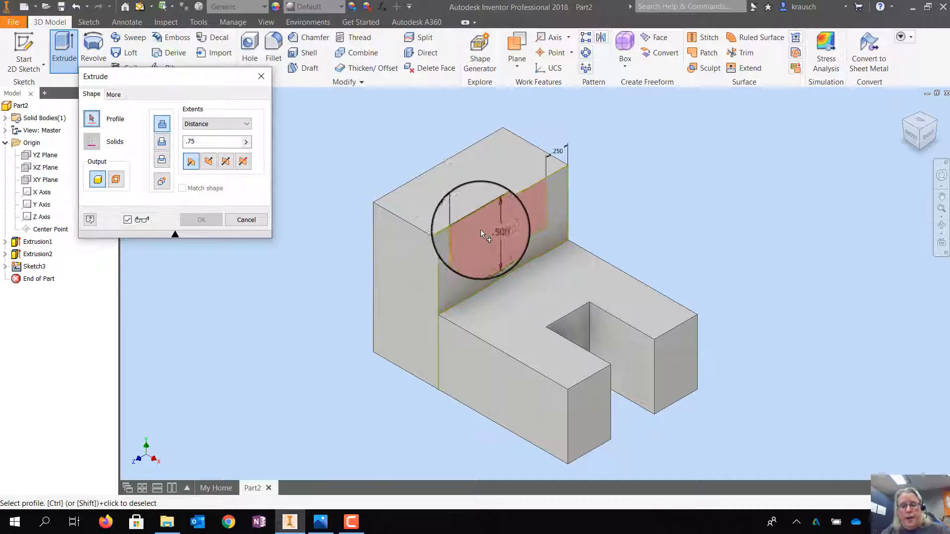
pyautogui.click(507, 225)
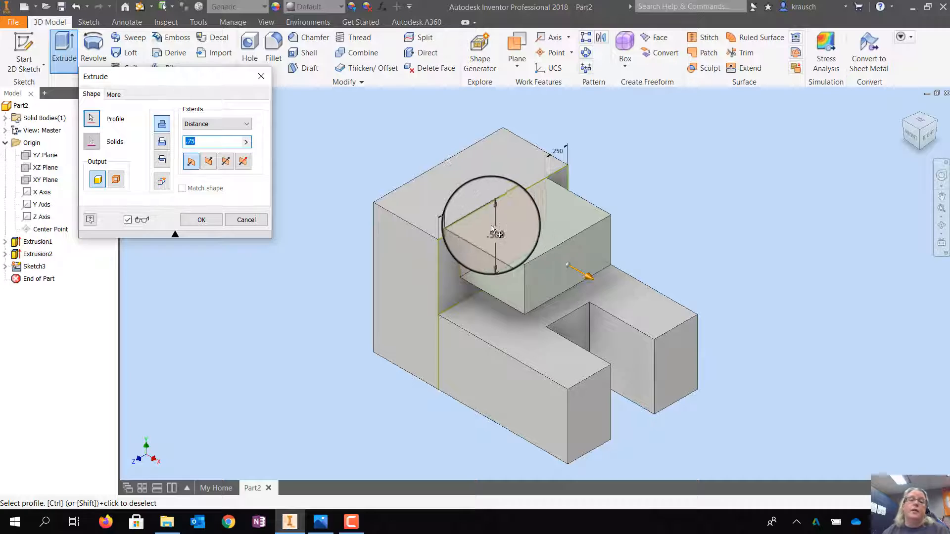
pyautogui.click(167, 144)
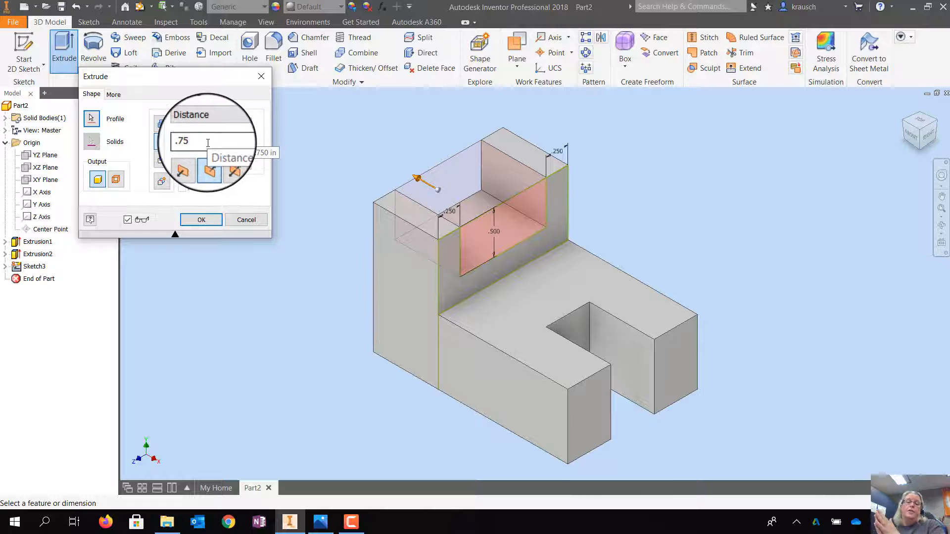
pyautogui.click(218, 126)
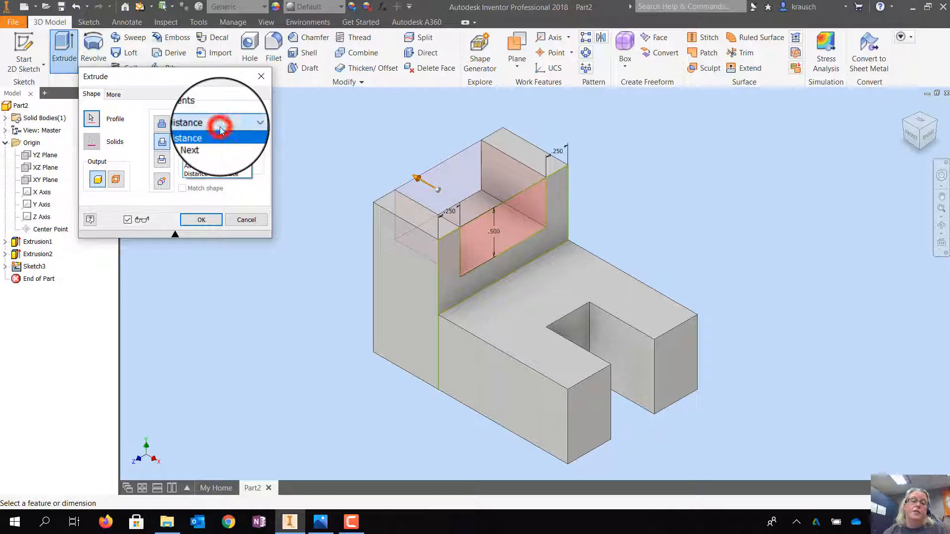
pyautogui.click(200, 167)
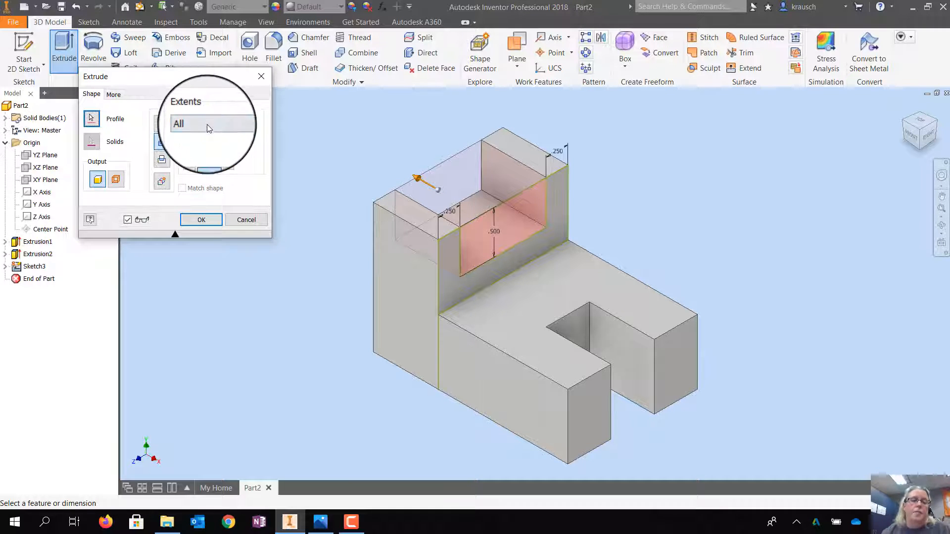
pyautogui.click(205, 127)
pyautogui.click(203, 134)
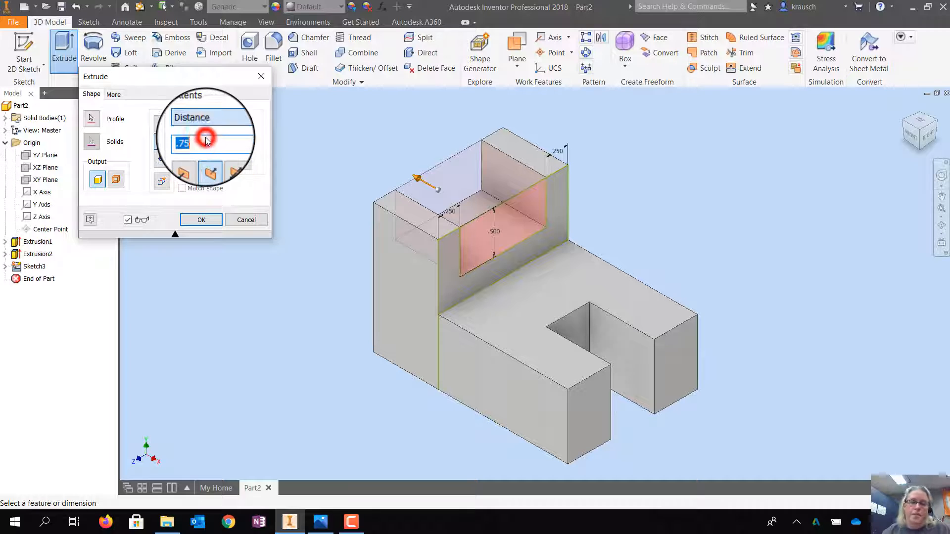
pyautogui.click(201, 219)
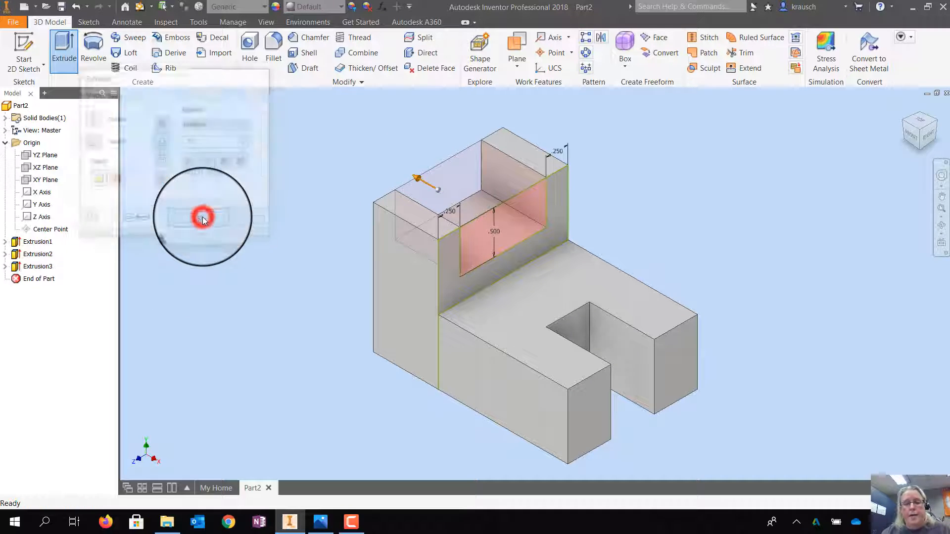
# Set the part's appearance to Gold and return it to the home view after checking it from the other side
pyautogui.click(935, 122)
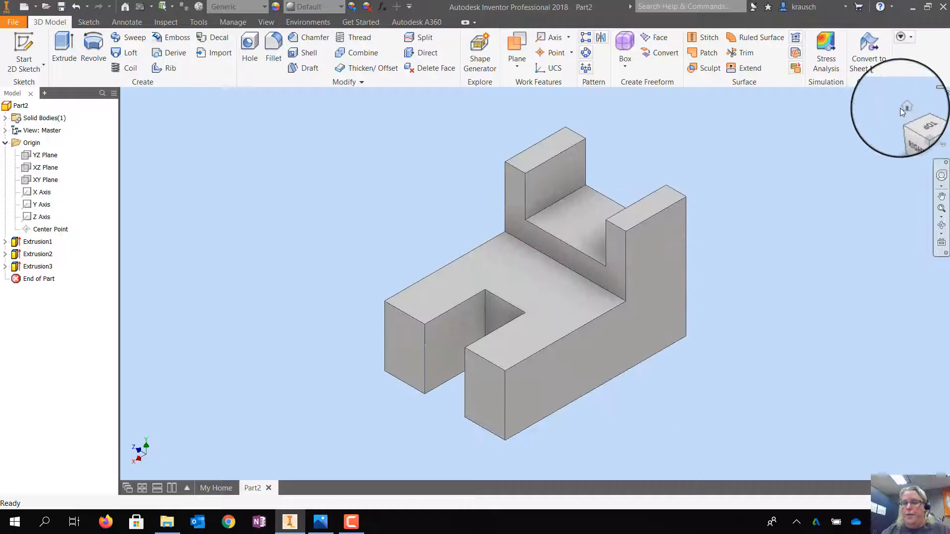
pyautogui.click(904, 106)
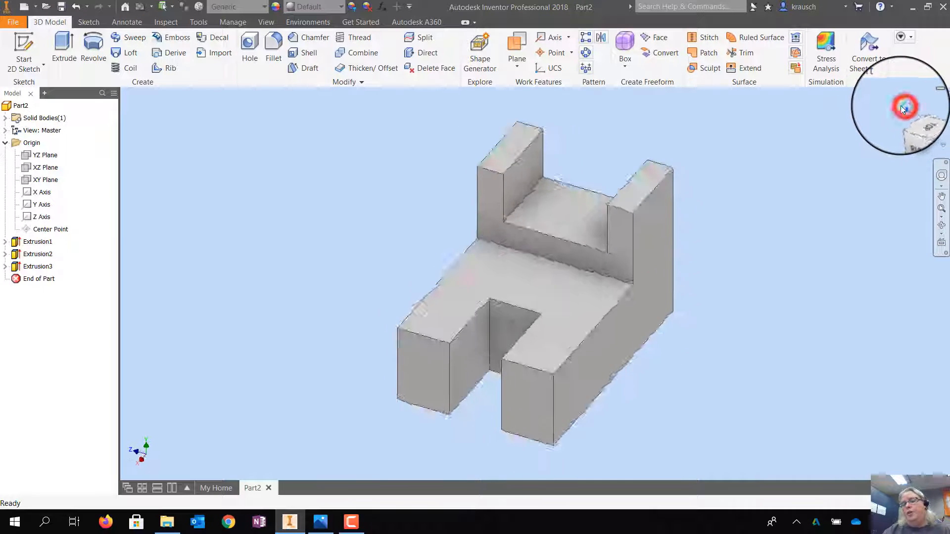
pyautogui.click(314, 6)
pyautogui.scroll(-2, 300, 252)
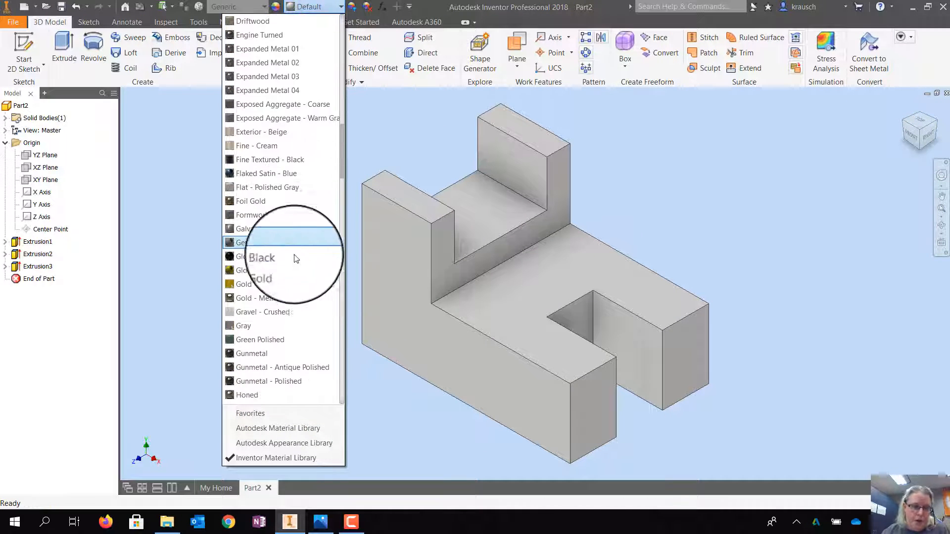
pyautogui.click(283, 283)
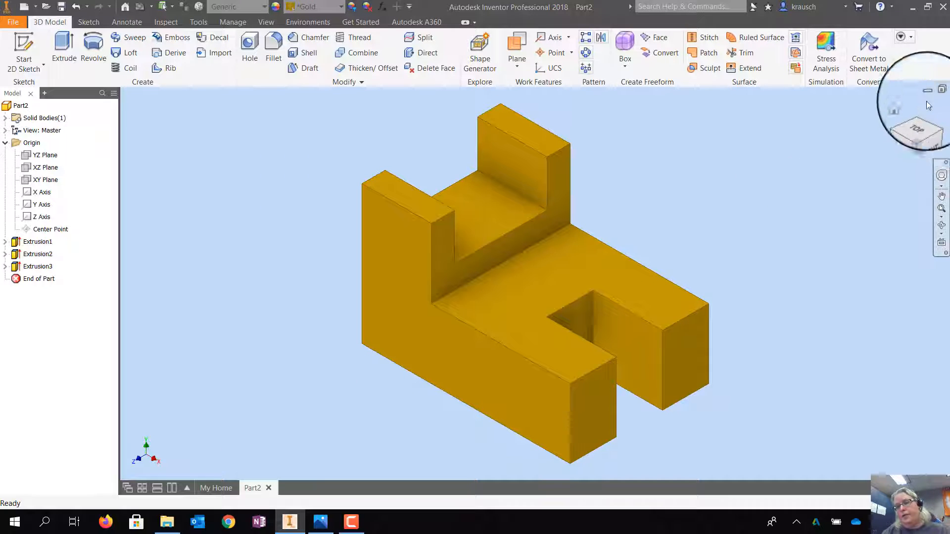
pyautogui.click(935, 124)
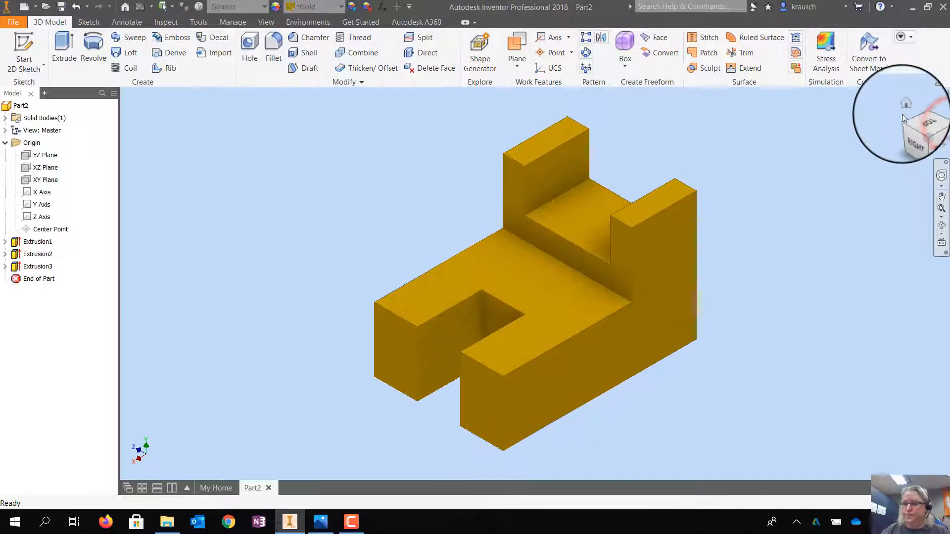
pyautogui.click(904, 106)
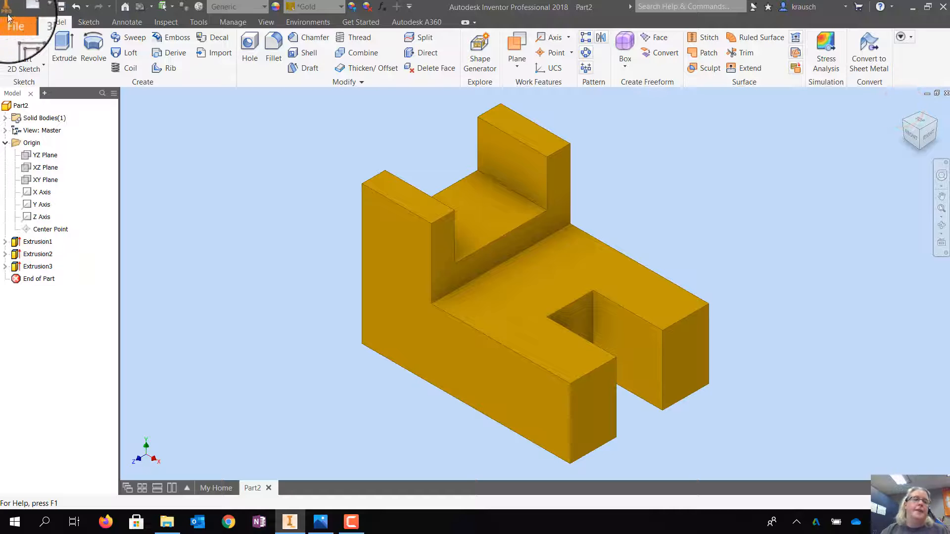
# Save the part as Inventor 3 in the Inventor Drawings folder
pyautogui.click(11, 23)
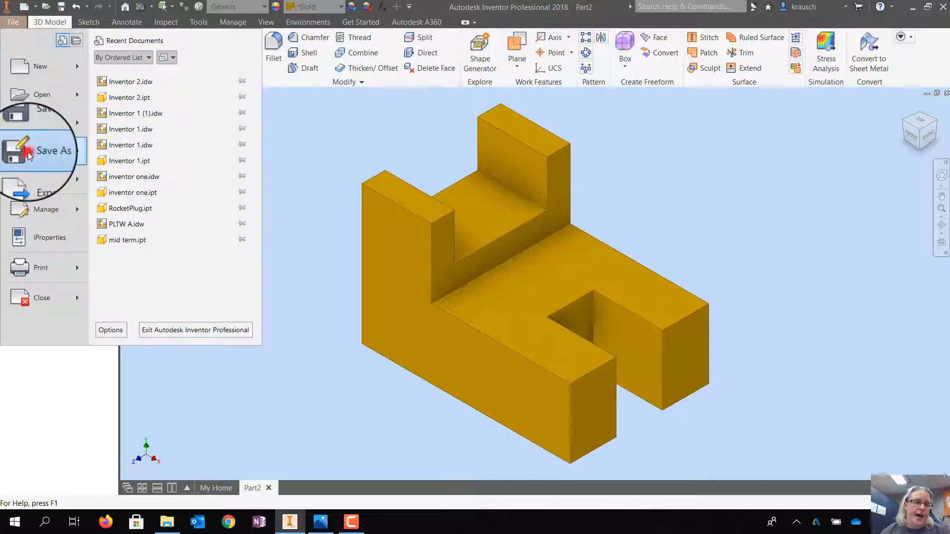
pyautogui.click(28, 152)
pyautogui.write('In')
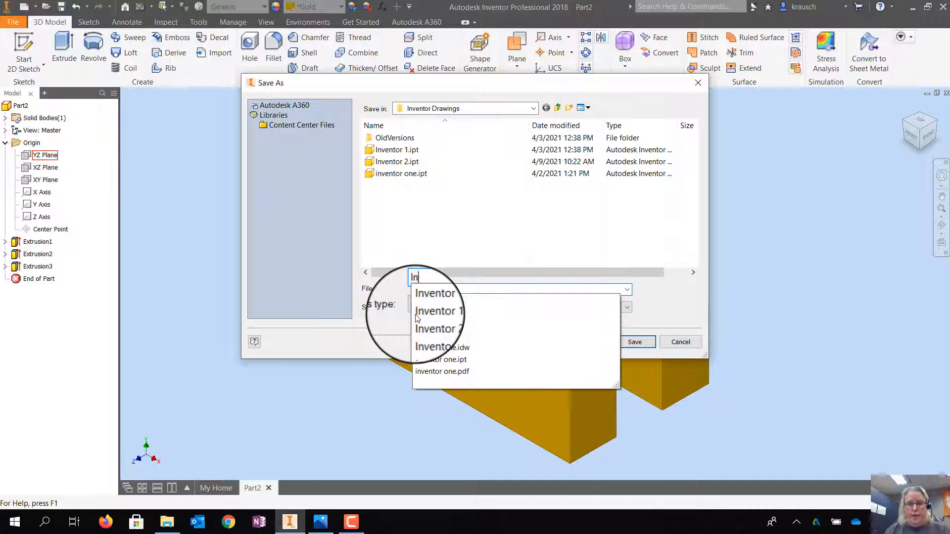
pyautogui.write('ventor 3')
pyautogui.press('Return')
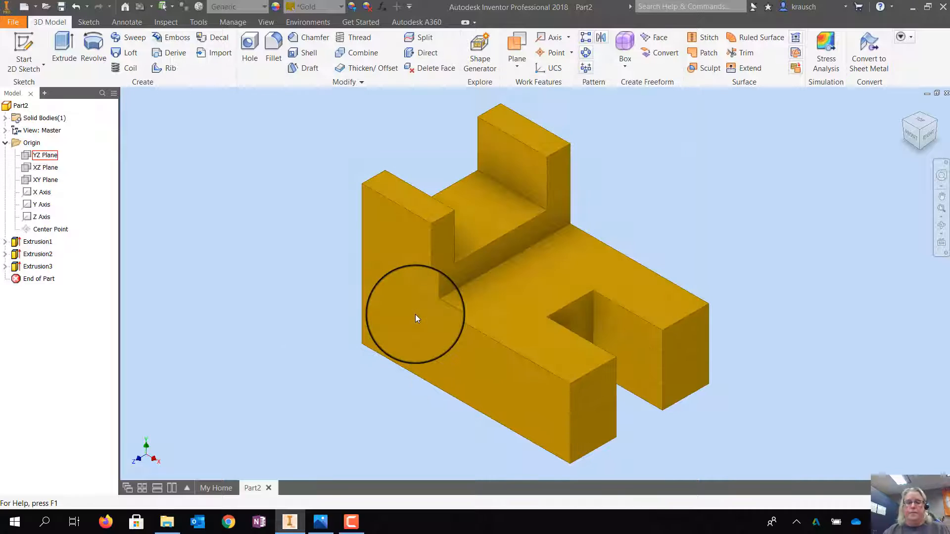
# Create a new drawing from the PLTW A.idw template
pyautogui.click(13, 25)
pyautogui.click(25, 69)
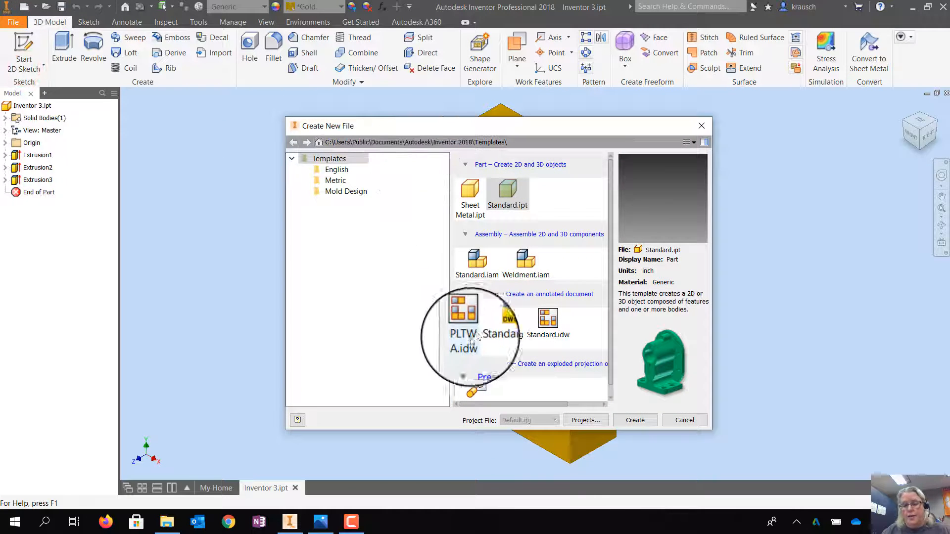
pyautogui.click(466, 328)
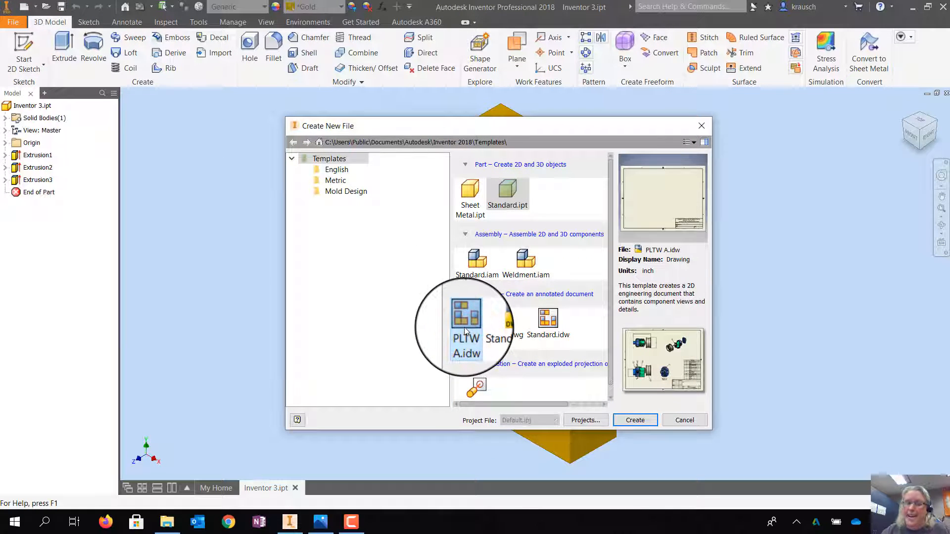
pyautogui.click(635, 421)
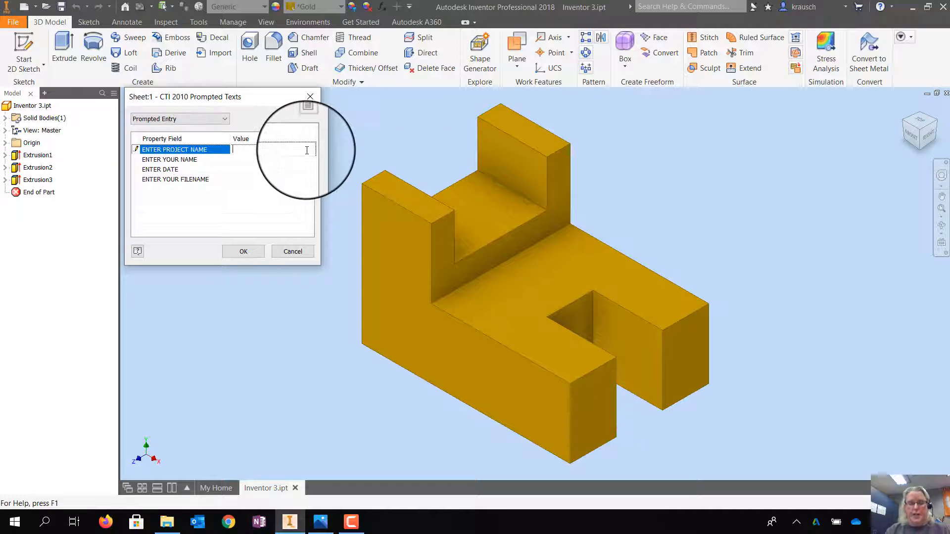
# Fill the title block with project name Practice, the author's name, date 4-9-2021 and filename Inventor 3, and accept the library styles
pyautogui.click(271, 158)
pyautogui.write('krausc')
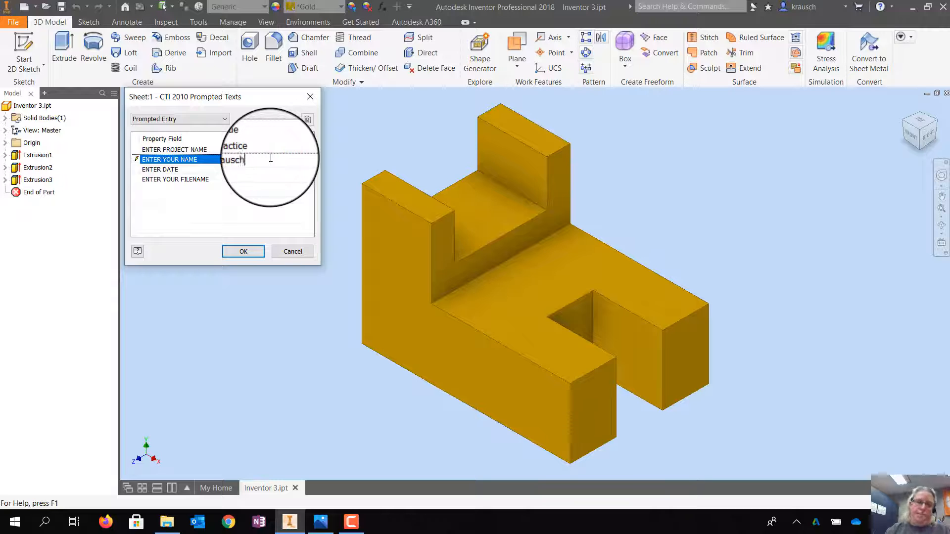
pyautogui.click(259, 167)
pyautogui.write('4-9-2021')
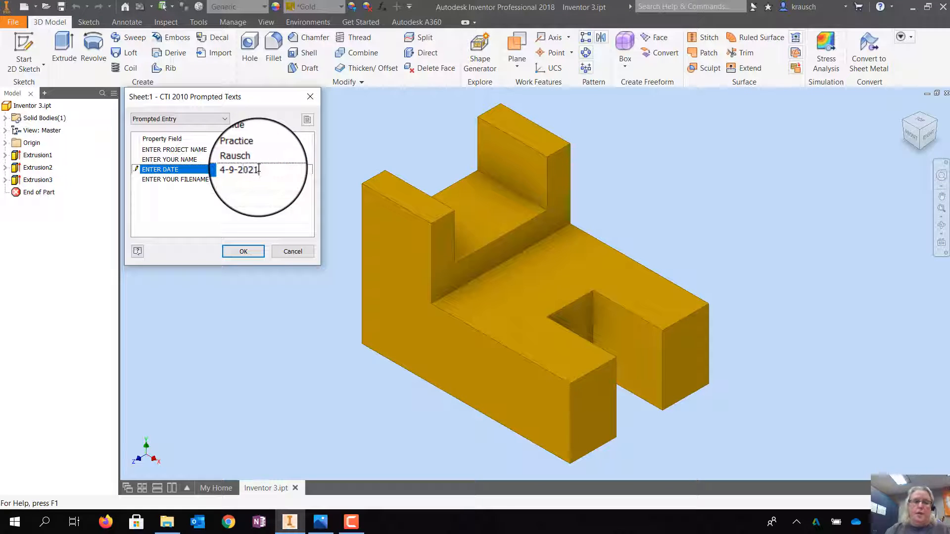
pyautogui.click(252, 178)
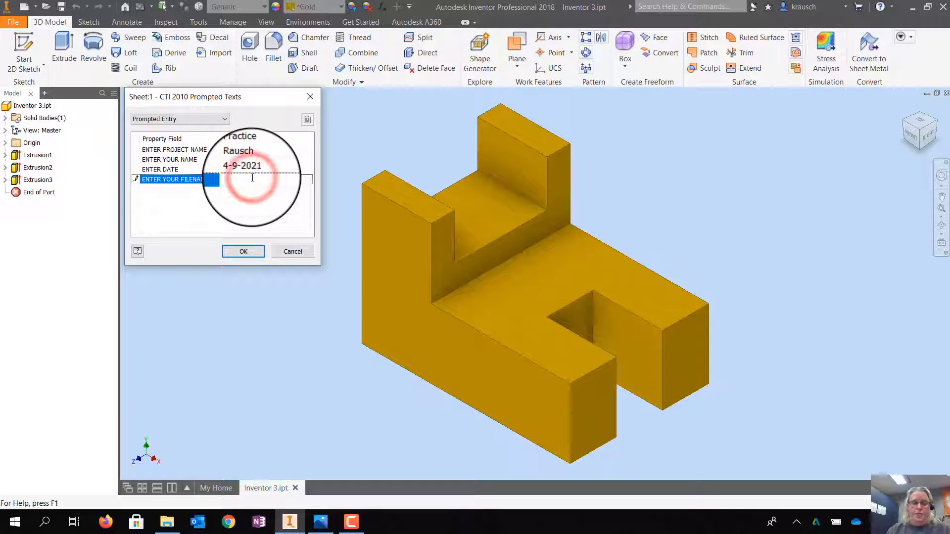
pyautogui.write('Inventor 3')
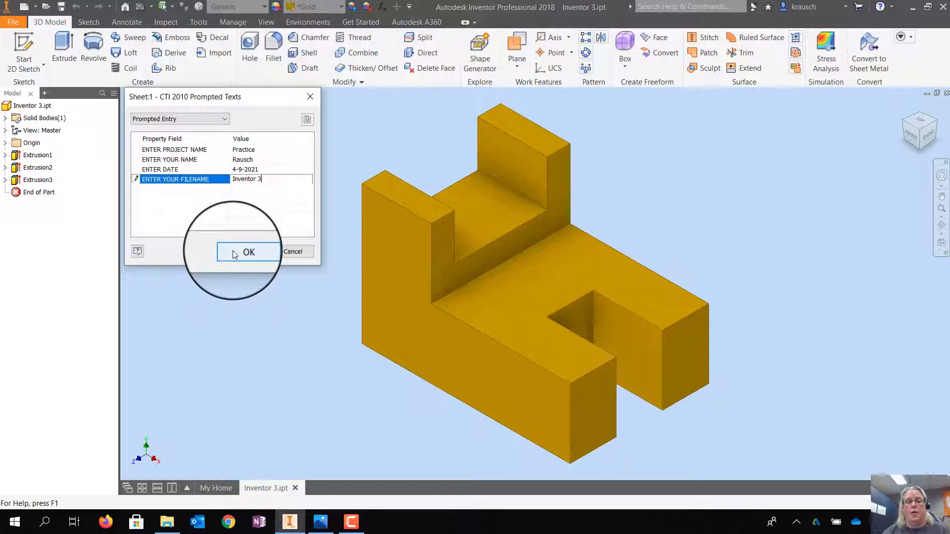
pyautogui.click(234, 251)
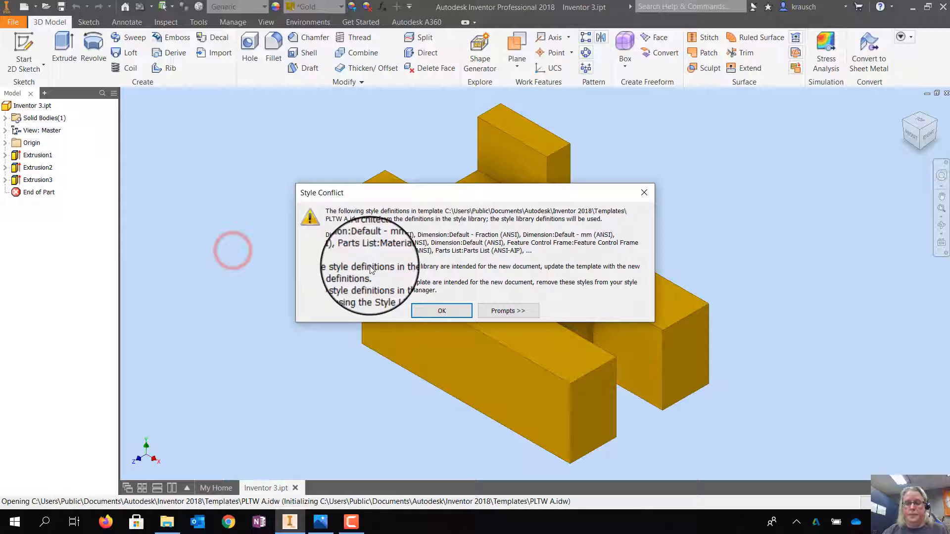
pyautogui.click(440, 310)
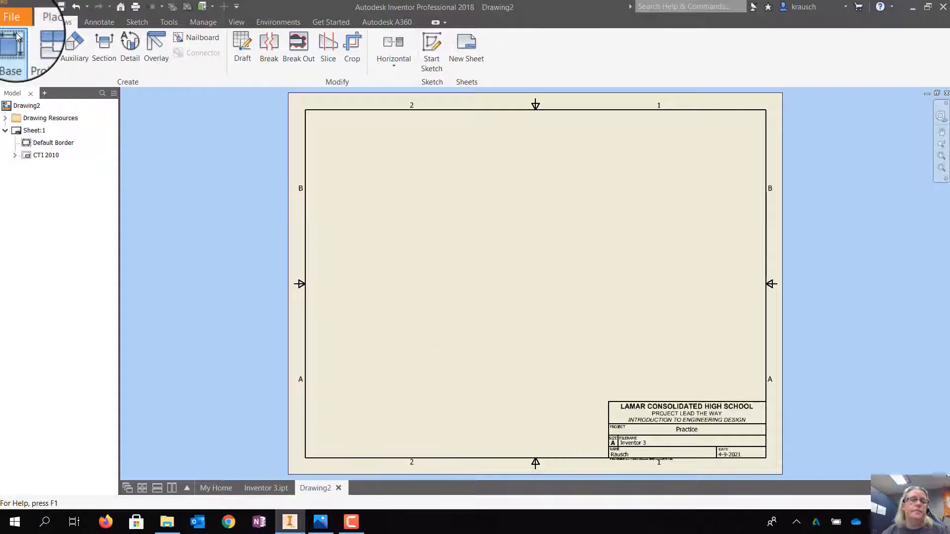
# Place a 1:1 front base view of Inventor 3.ipt with projected top, right-side and isometric views
pyautogui.click(15, 47)
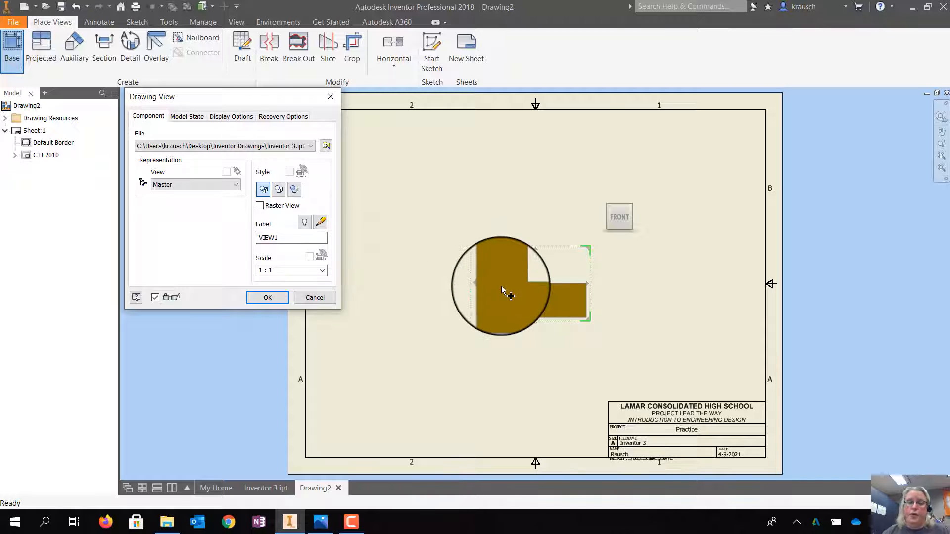
pyautogui.click(500, 286)
pyautogui.click(534, 167)
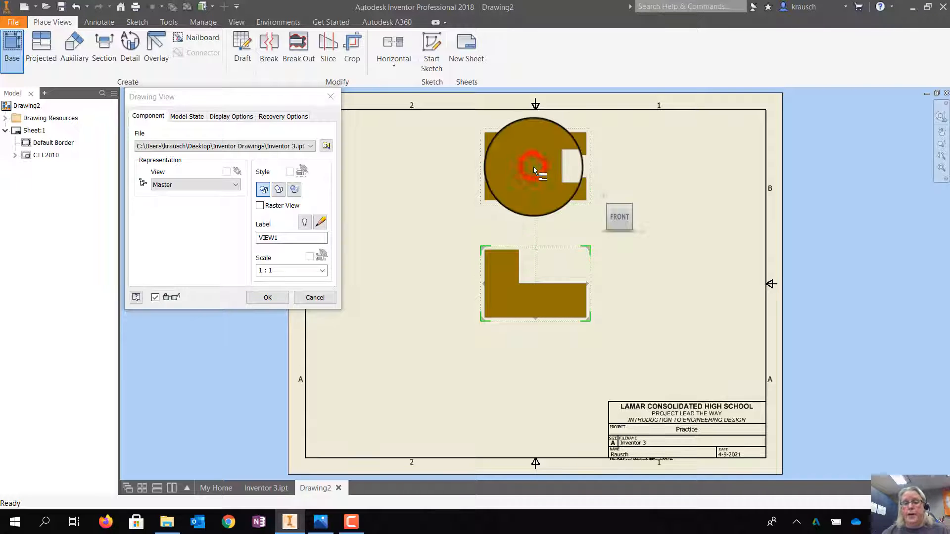
pyautogui.click(697, 291)
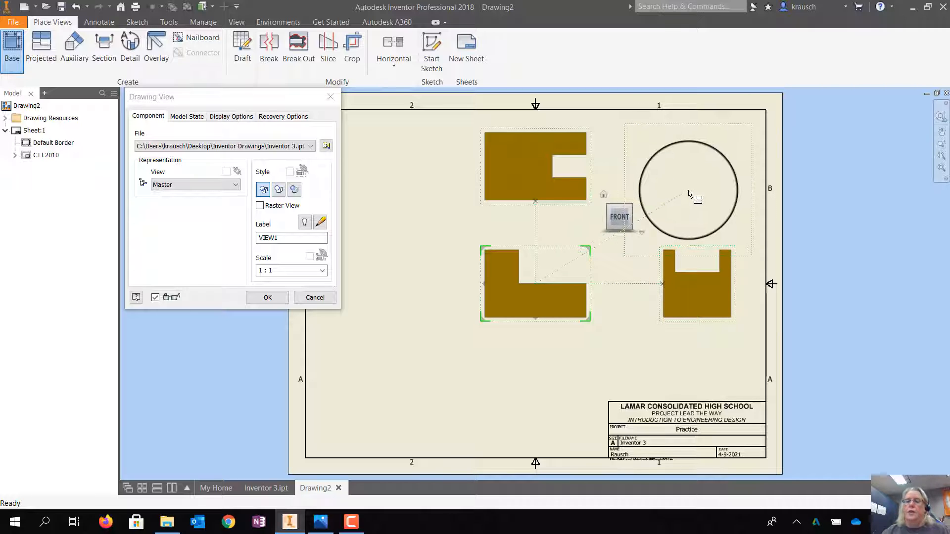
pyautogui.click(688, 193)
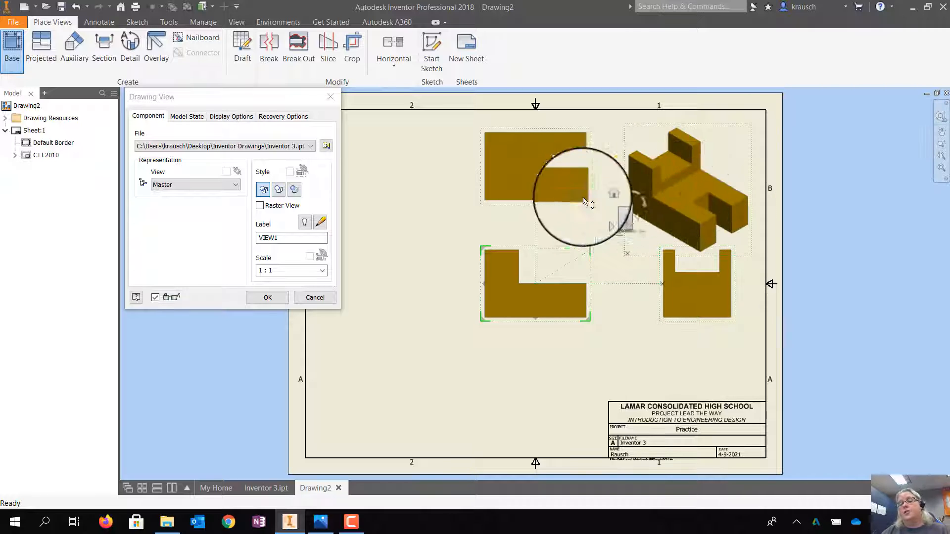
pyautogui.click(262, 298)
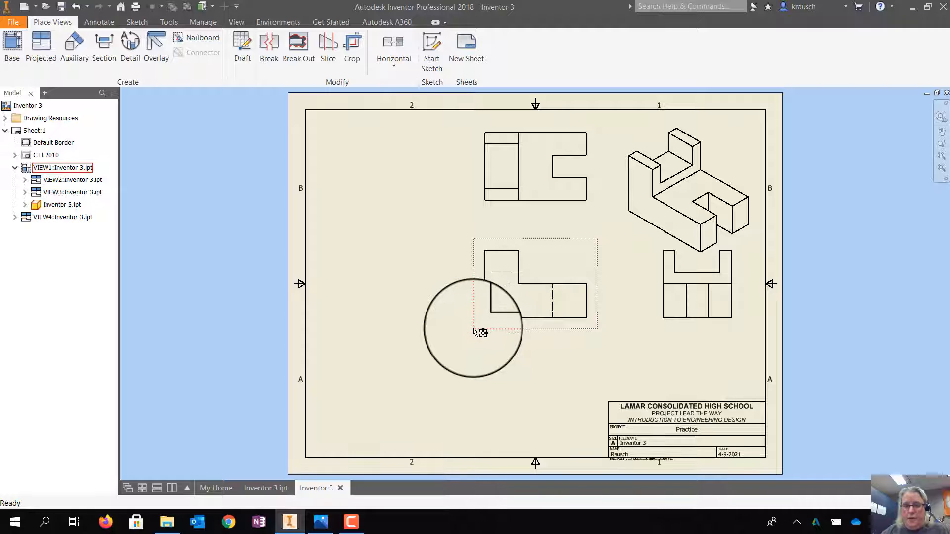
# Spread the views out by moving the front view toward the sheet's lower-left area and the isometric view slightly left
pyautogui.moveTo(473, 329); pyautogui.dragTo(395, 381)
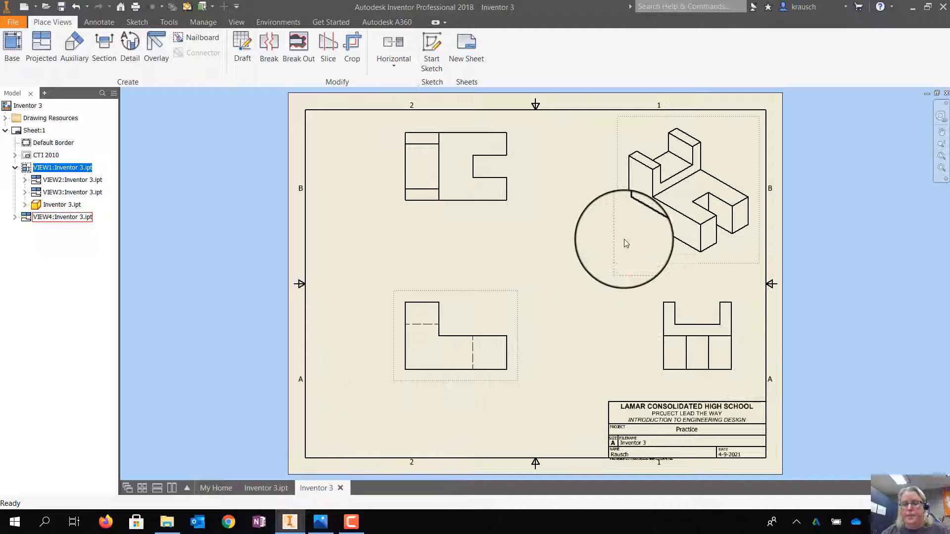
pyautogui.moveTo(618, 248); pyautogui.dragTo(602, 247)
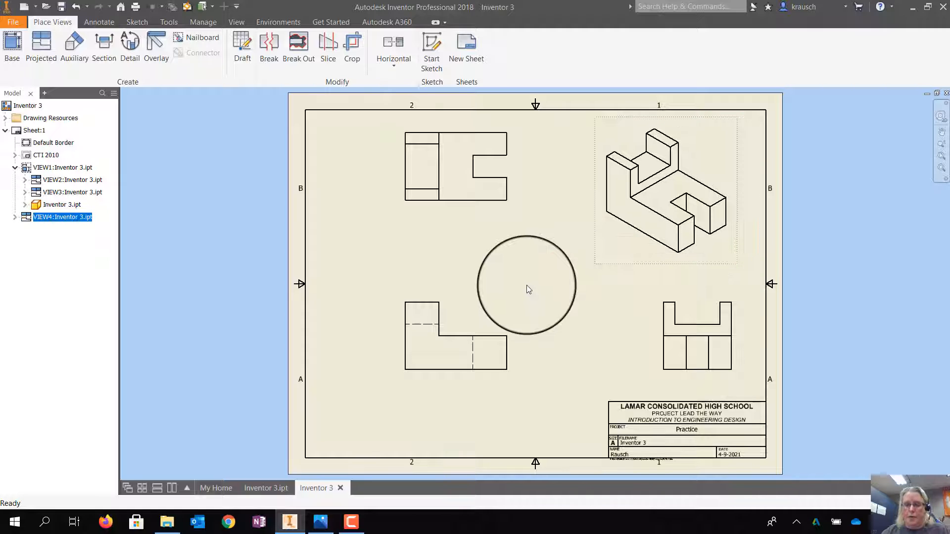
pyautogui.click(527, 285)
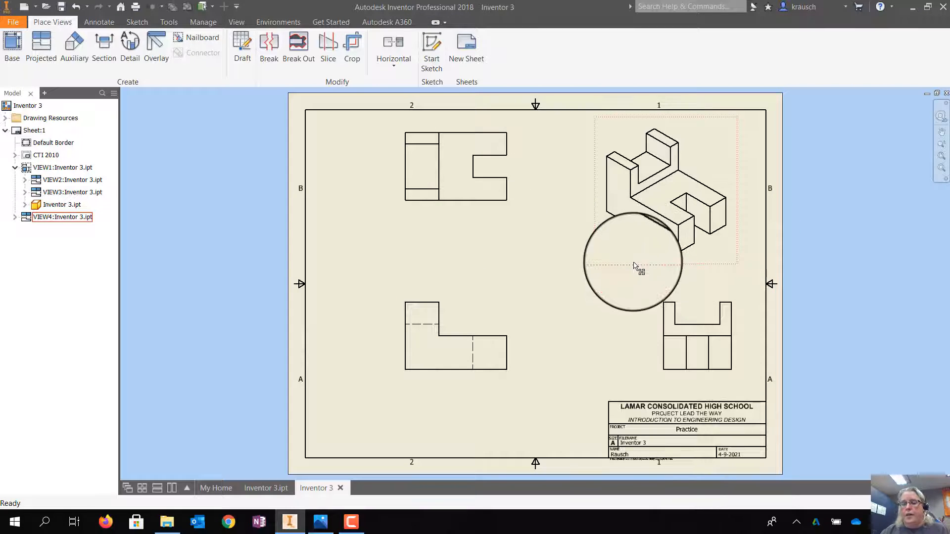
# Change the isometric view's display style to shaded
pyautogui.doubleClick(634, 265)
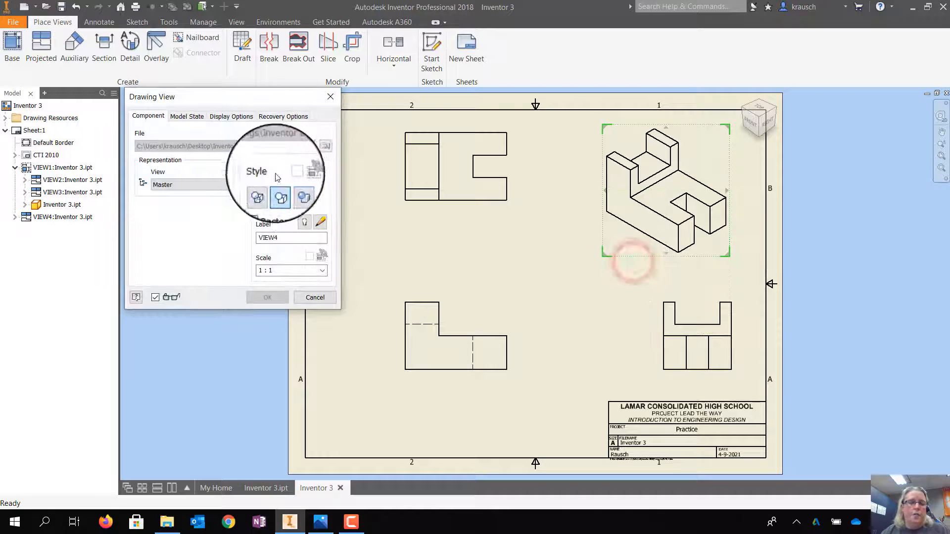
pyautogui.click(295, 189)
pyautogui.click(270, 297)
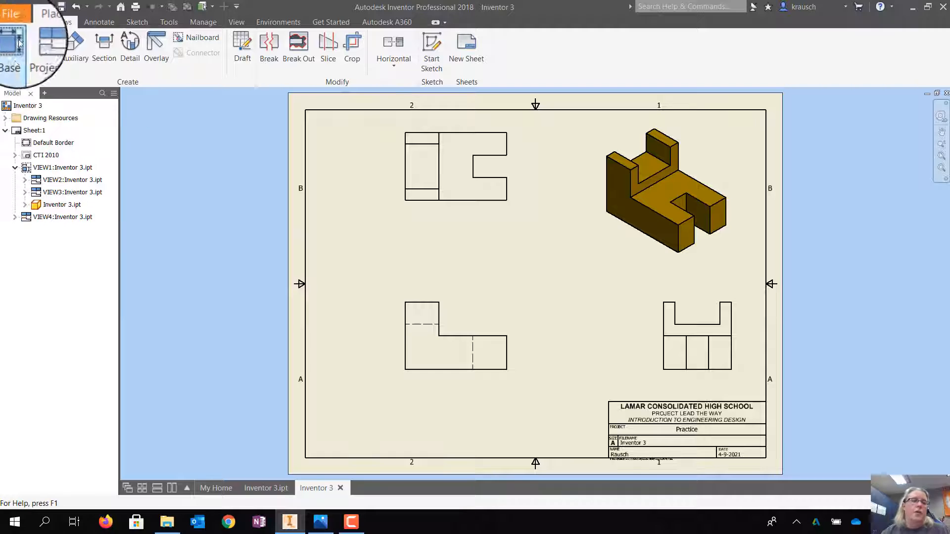
# Save the drawing as Inventor 3.idw in the Inventor Drawings folder
pyautogui.click(15, 22)
pyautogui.click(41, 152)
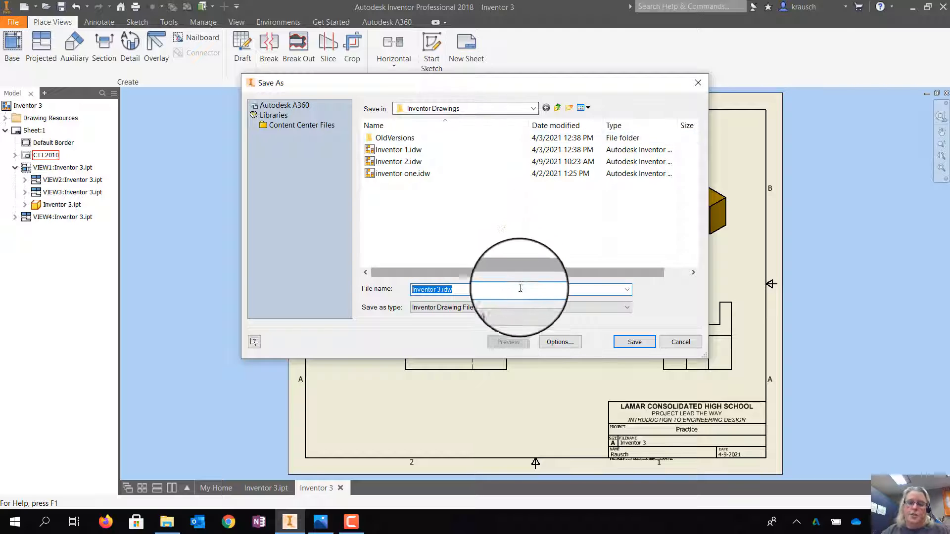
pyautogui.click(632, 343)
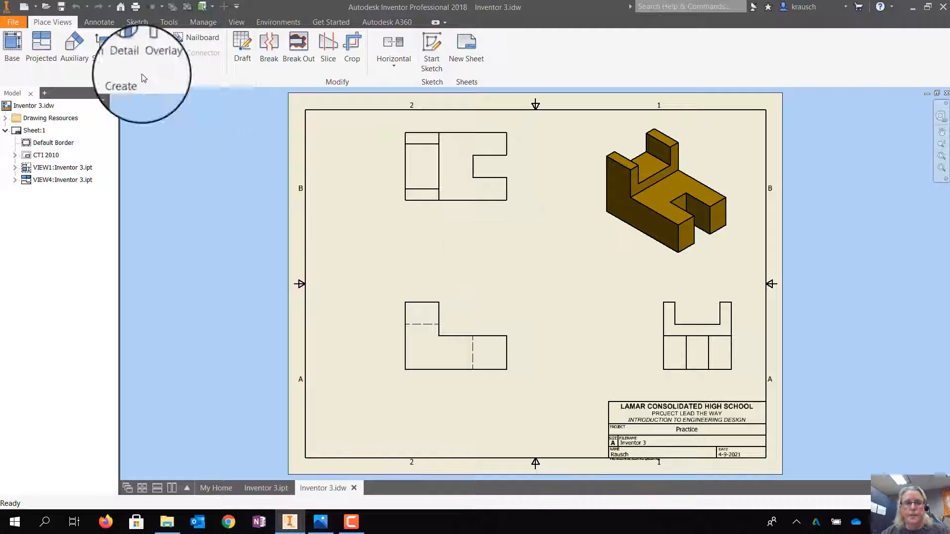
# Check the drawing's export formats for the PDF option
pyautogui.click(11, 19)
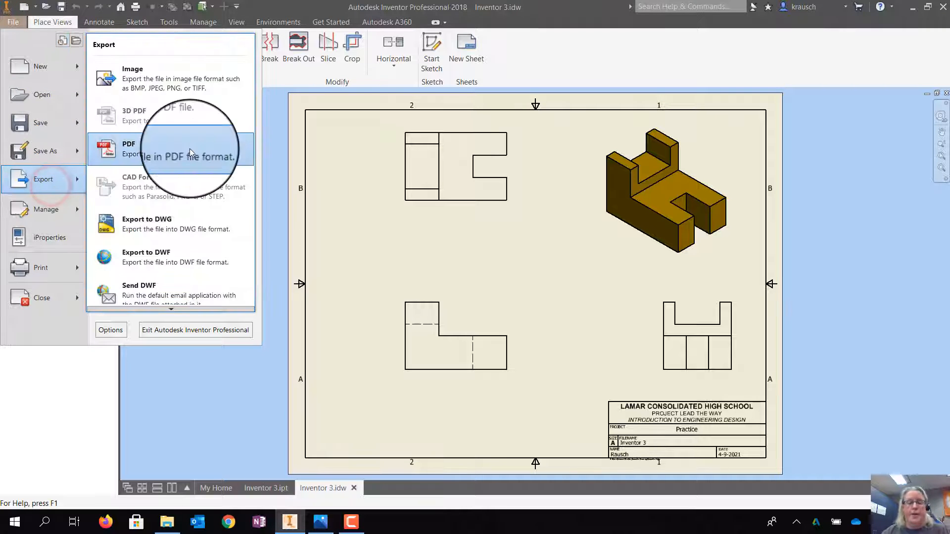
pyautogui.click(478, 189)
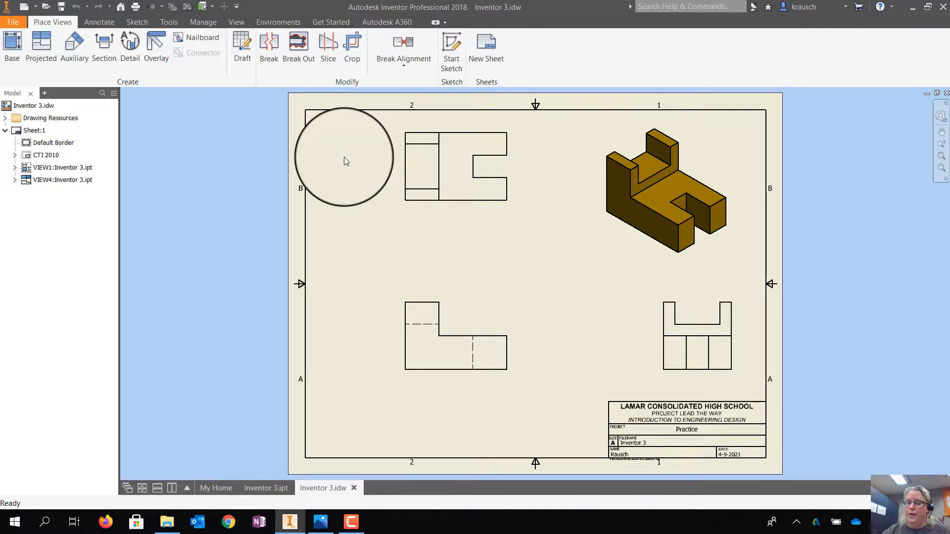
pyautogui.click(351, 522)
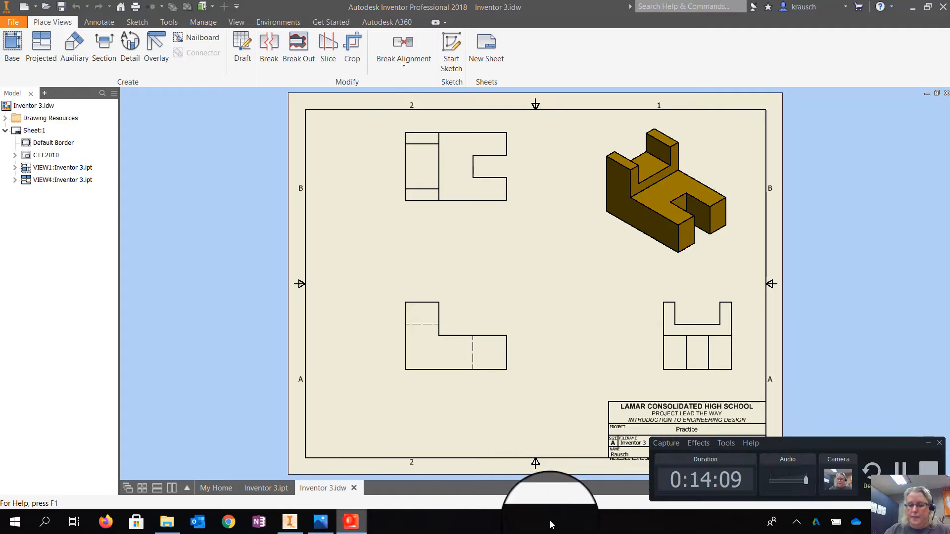